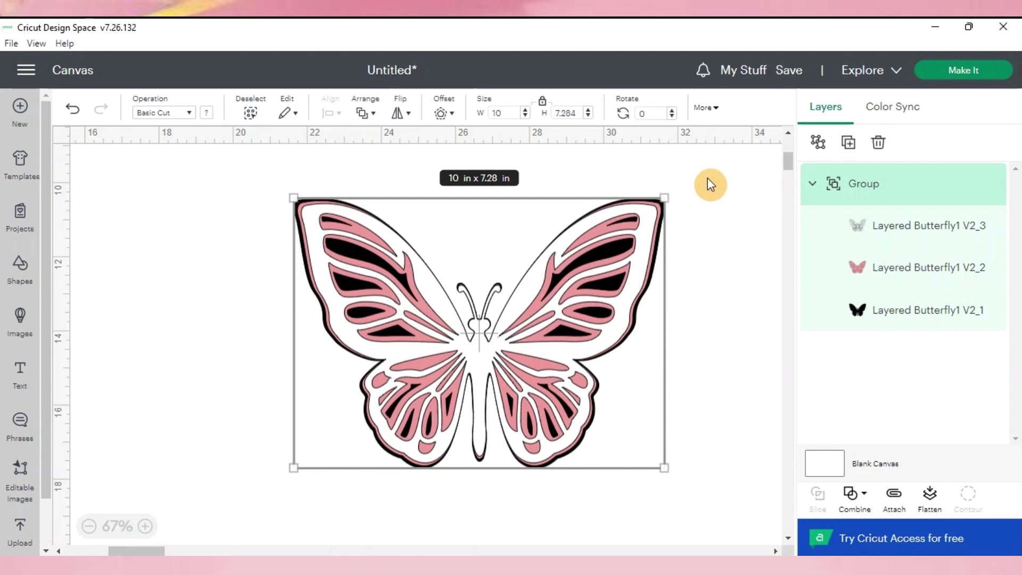
Scale the butterfly group proportionally to a width of 30 in and move it toward the centre of the visible canvas
key("ctrl+z")
left_click_drag(502, 113, 488, 114)
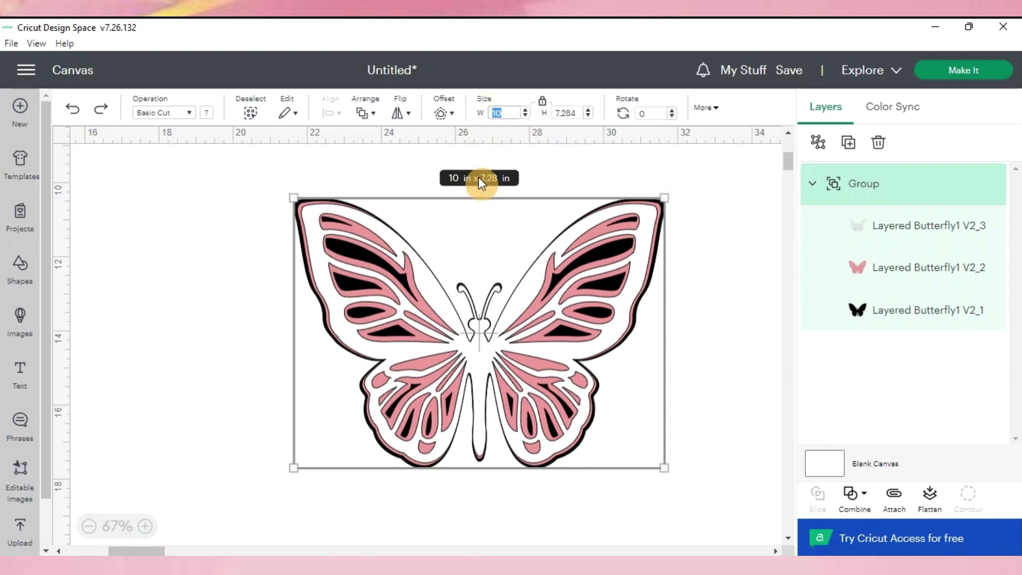
scroll(481, 181, "down", 4)
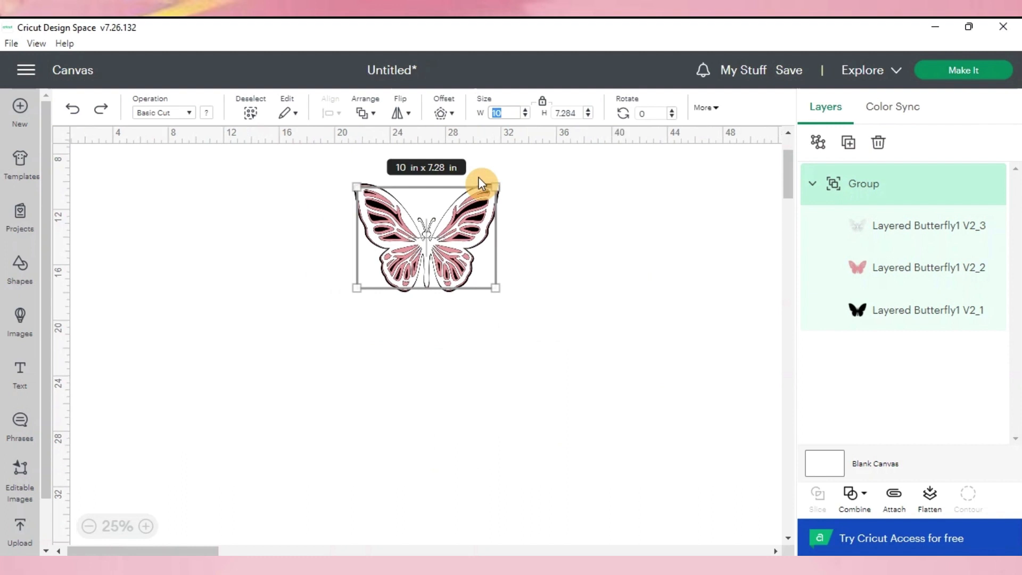
type("30")
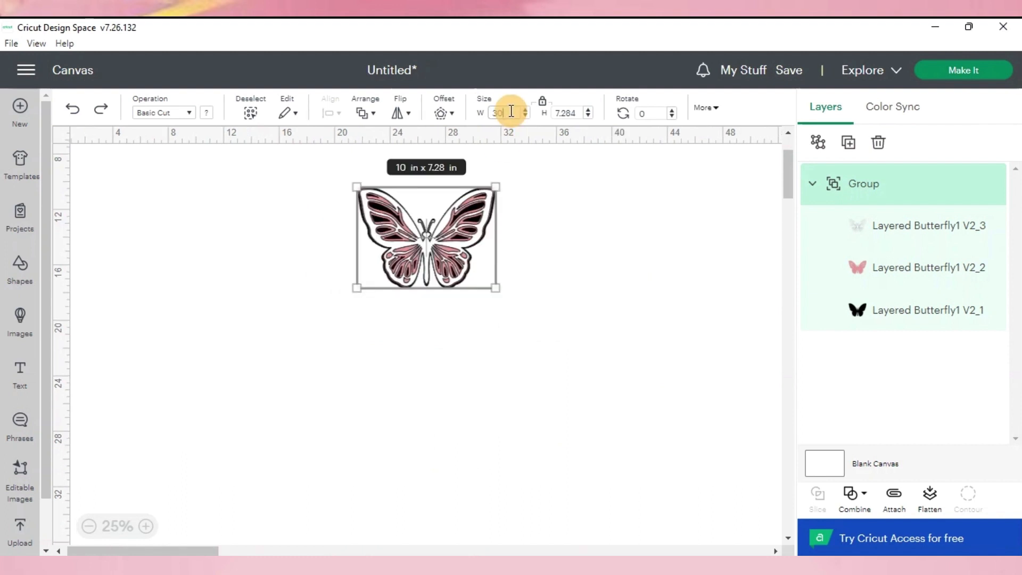
key("Tab")
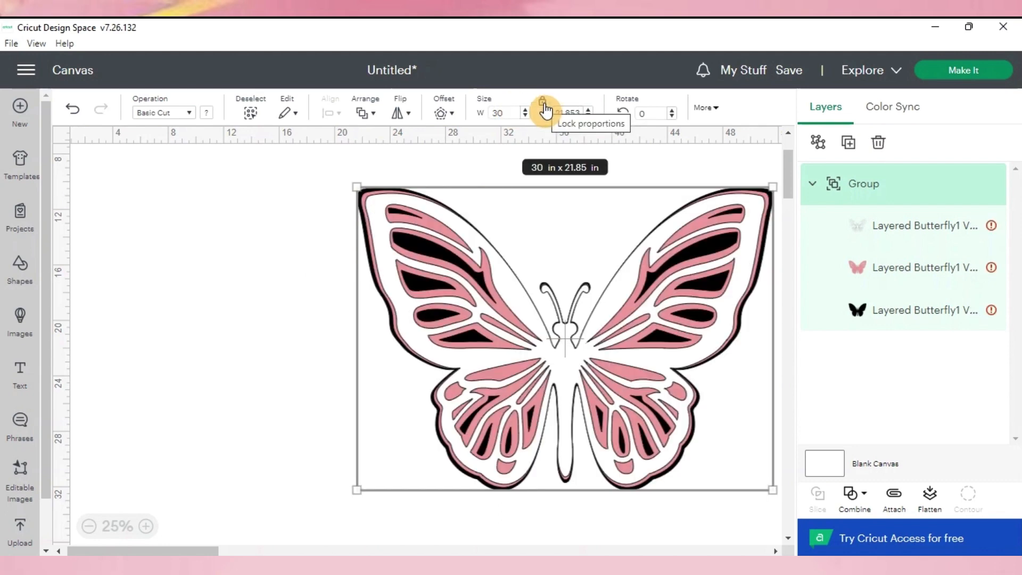
left_click_drag(499, 284, 416, 277)
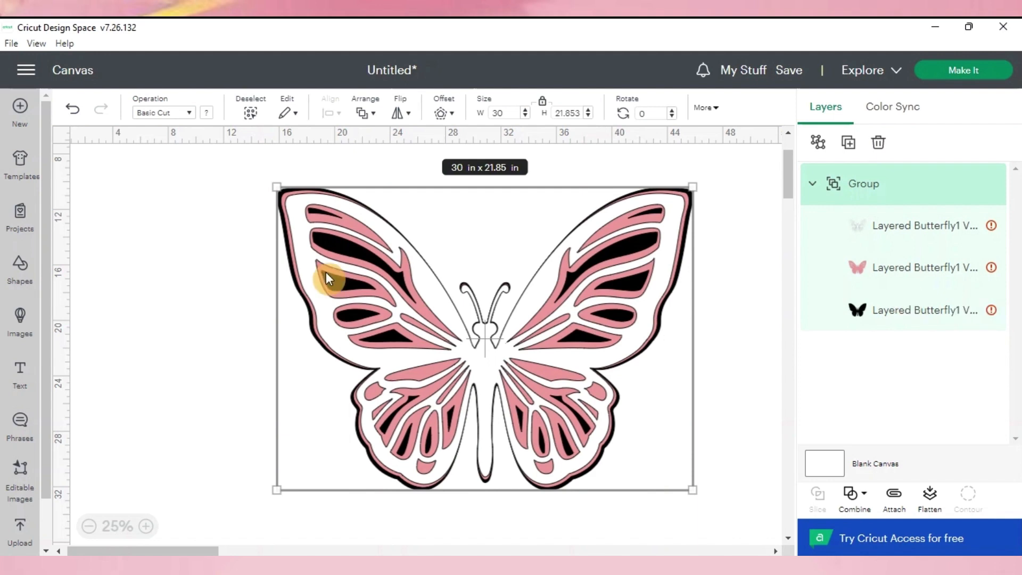
Add a square shape to the canvas and set its size to 11.5 x 11.5 in
left_click(18, 282)
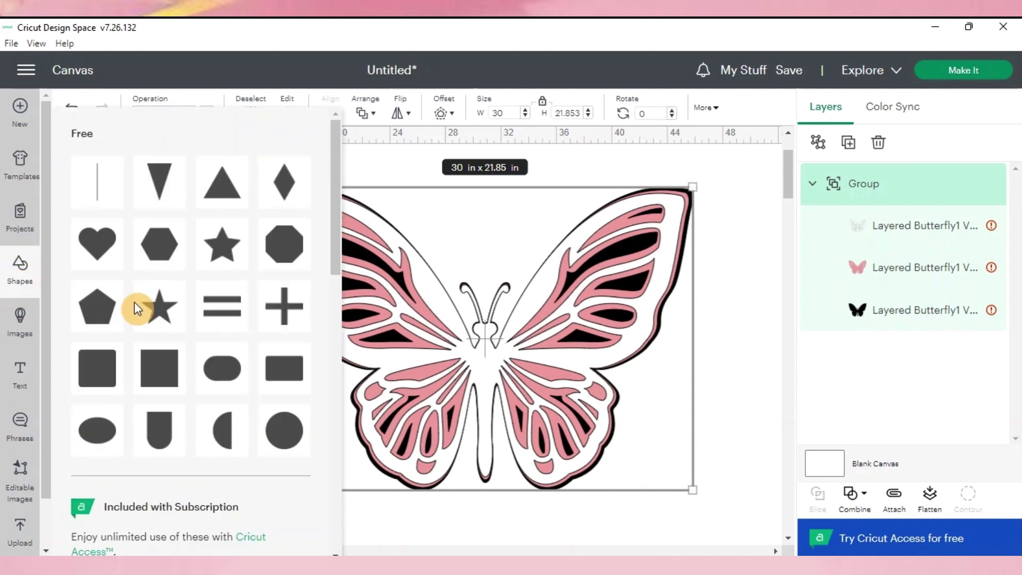
left_click(158, 381)
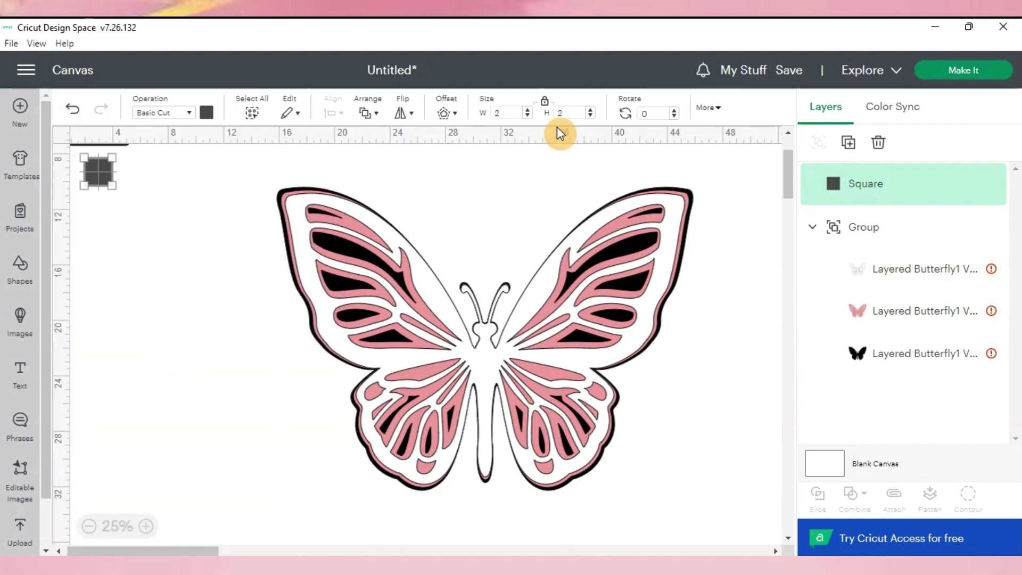
left_click(513, 115)
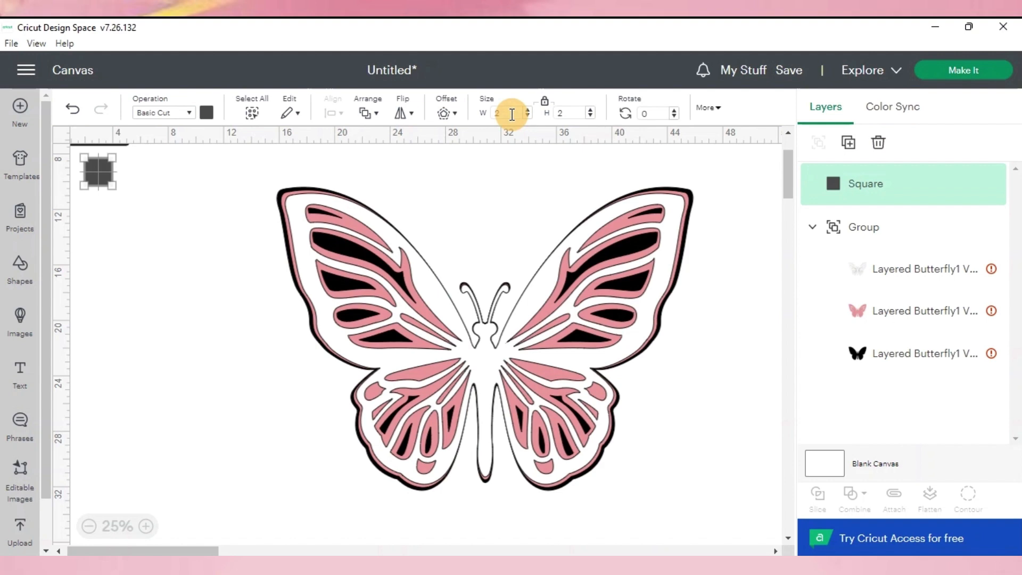
left_click_drag(512, 114, 472, 111)
type("1")
type("1.5")
key("Return")
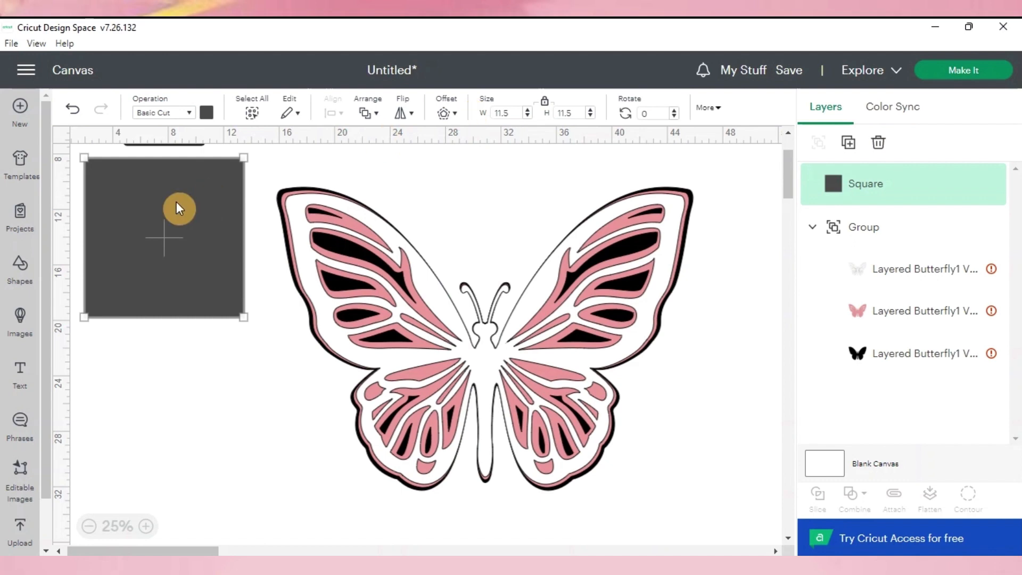
Place the square over the butterfly's upper-left wing and change its operation to Pen
left_click_drag(176, 202, 357, 209)
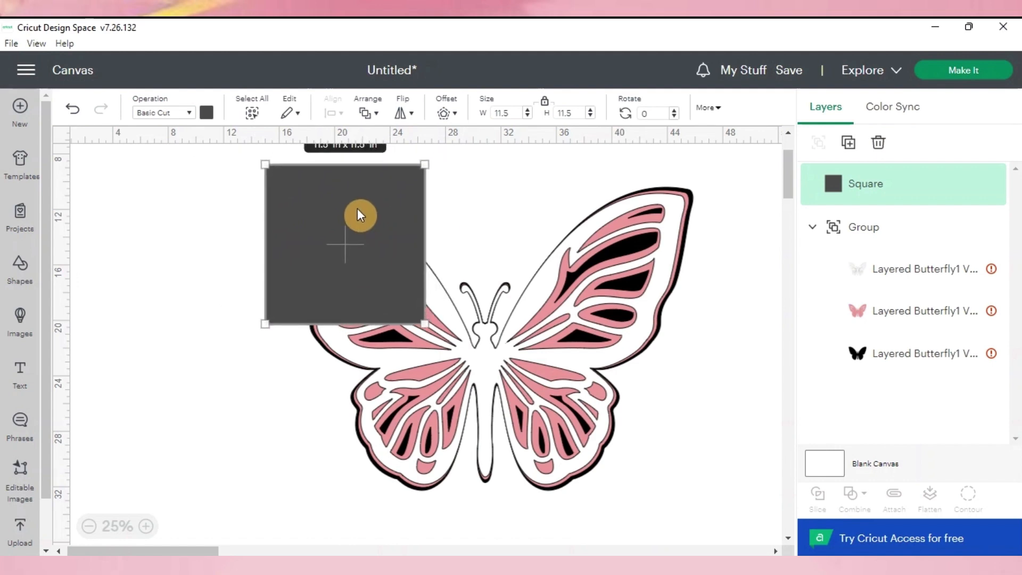
left_click(186, 116)
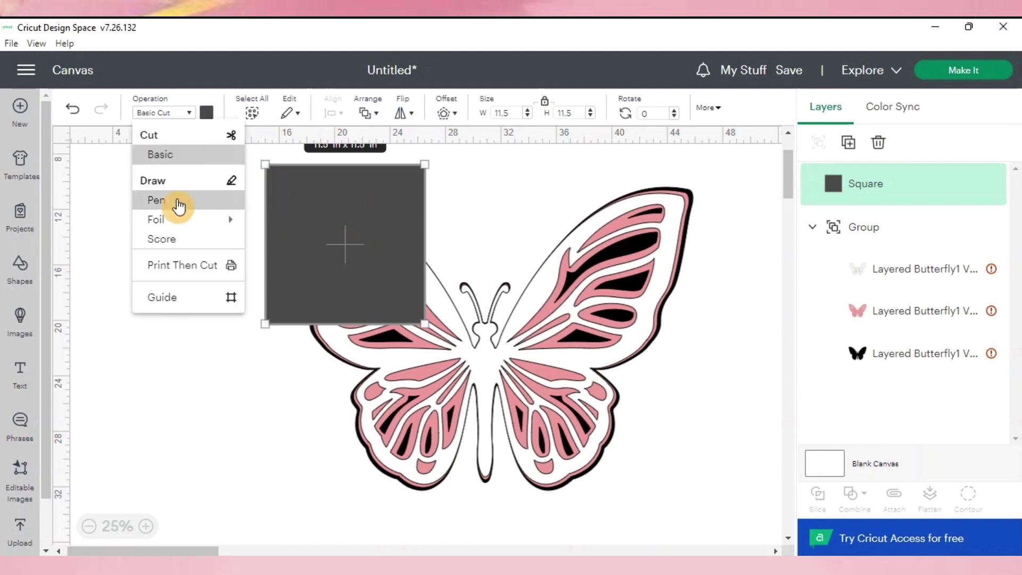
left_click(176, 201)
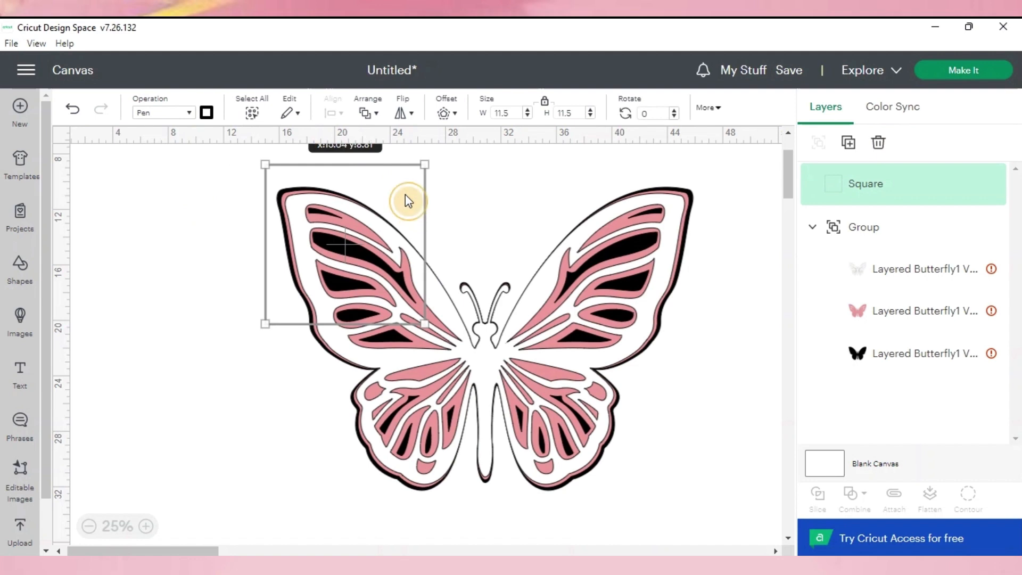
mouse_move(407, 203)
left_mouse_down()
mouse_move(395, 215)
mouse_move(407, 208)
left_mouse_up()
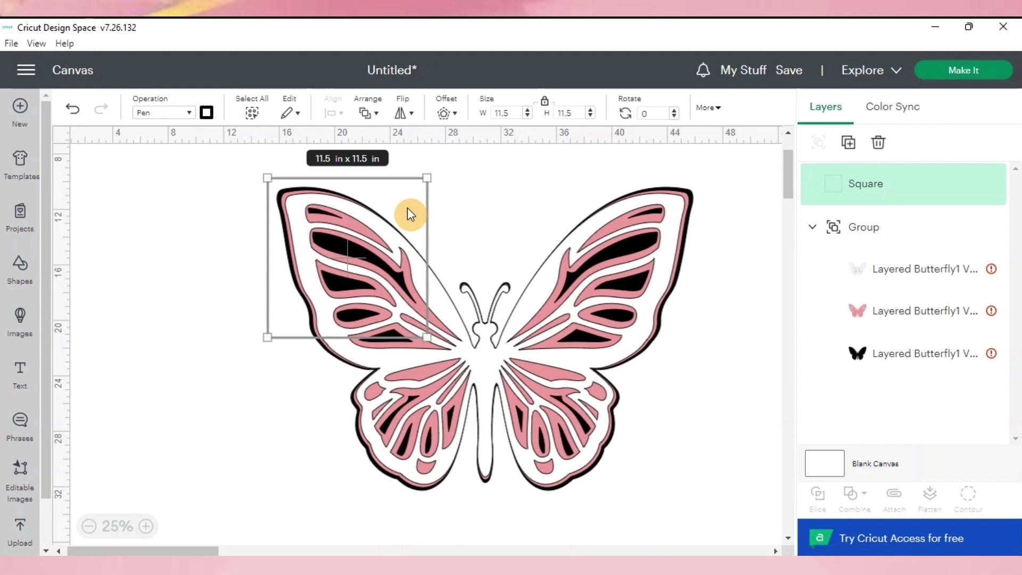
Duplicate the square twice and line the copies up in a slightly overlapping row across the butterfly's upper half
left_click(849, 153)
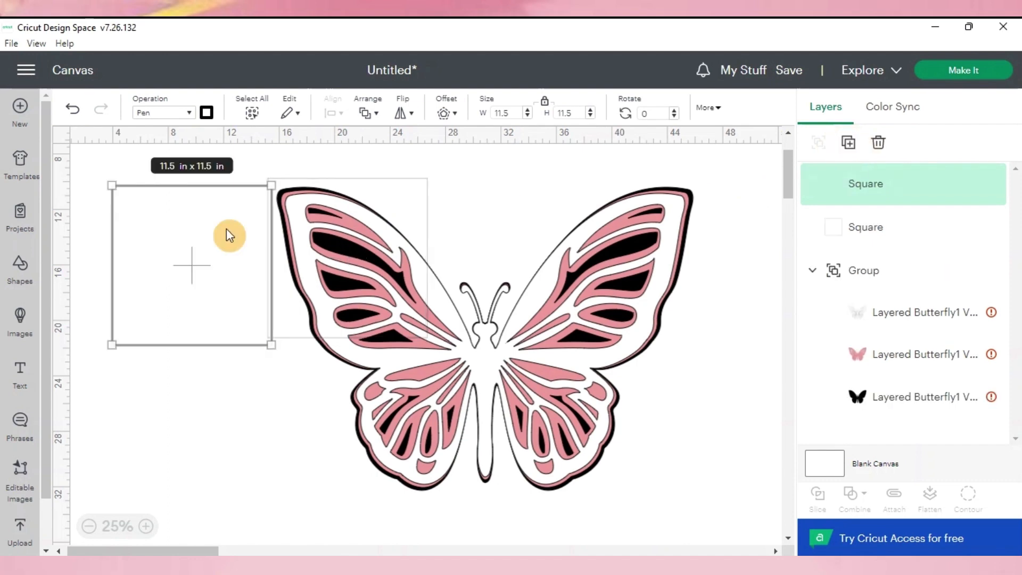
left_click_drag(173, 218, 483, 211)
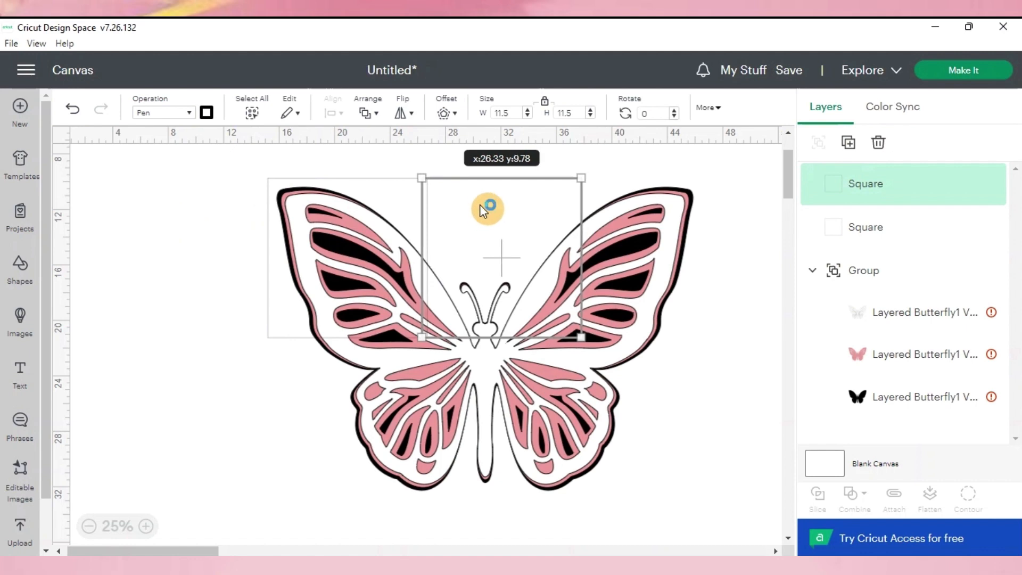
left_click_drag(480, 205, 483, 206)
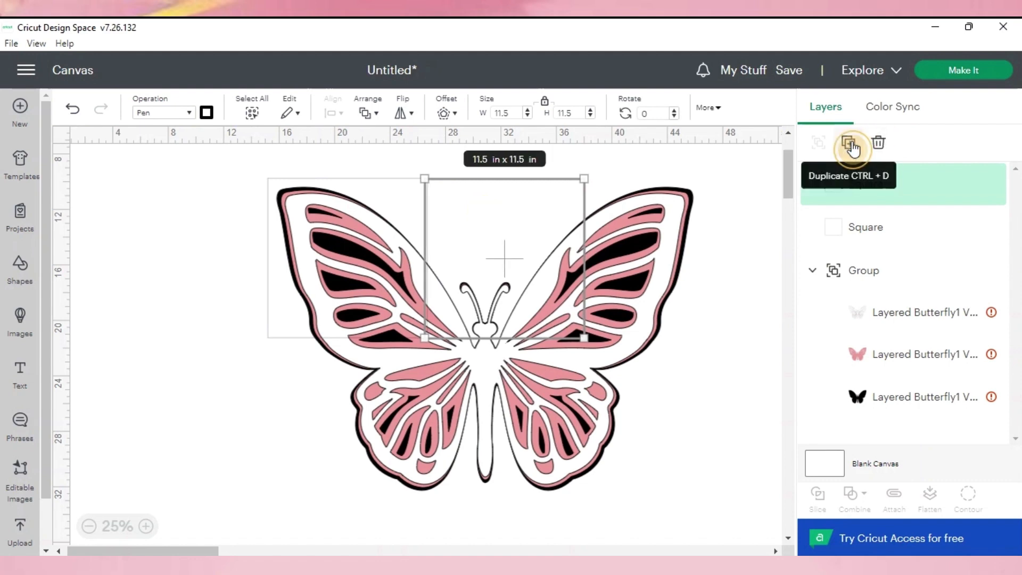
left_click(851, 145)
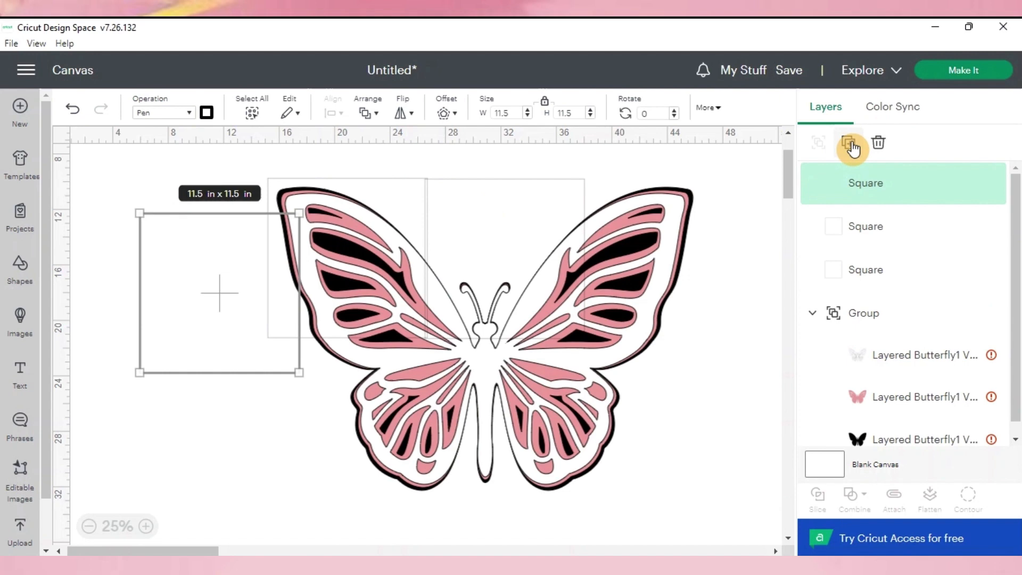
left_click_drag(178, 261, 616, 223)
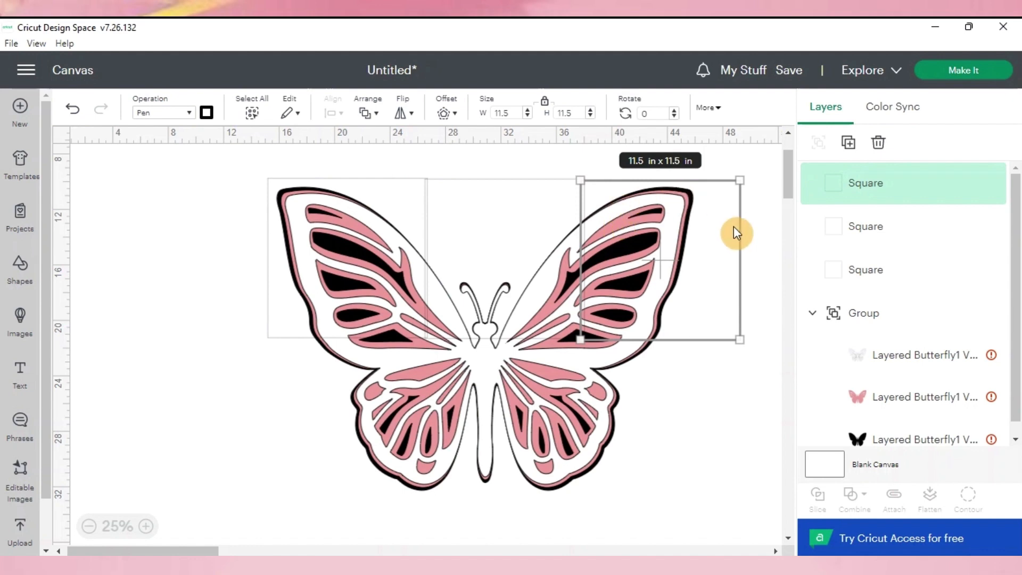
Distribute the three squares horizontally and center them vertically with each other
left_click(855, 230, "shift")
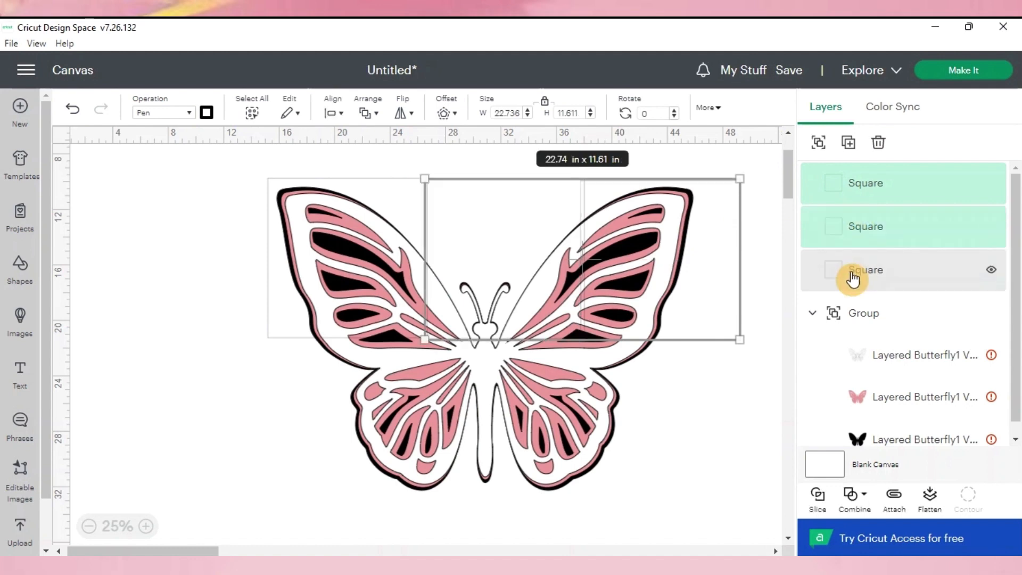
left_click(853, 276, "shift")
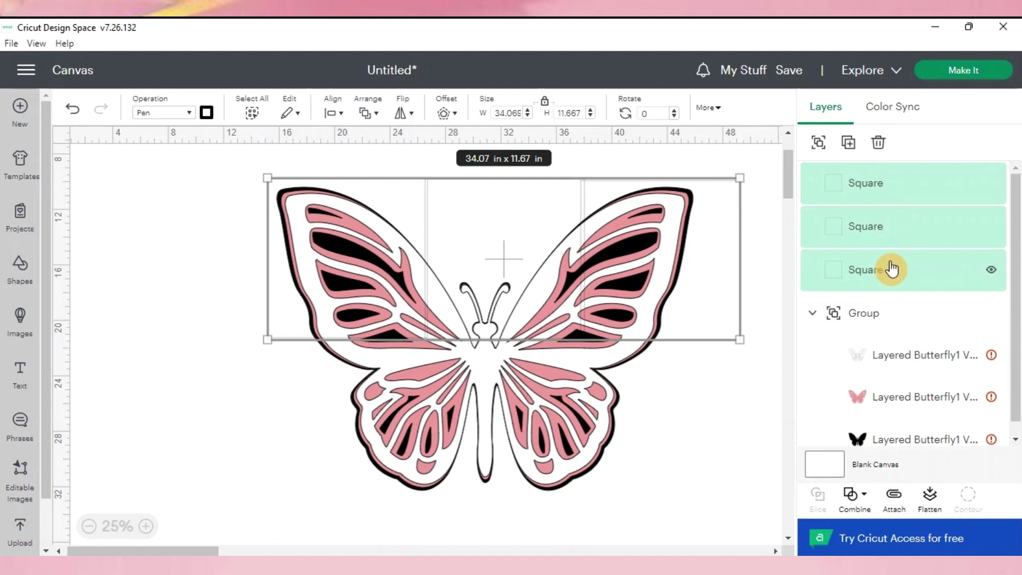
left_click(335, 112)
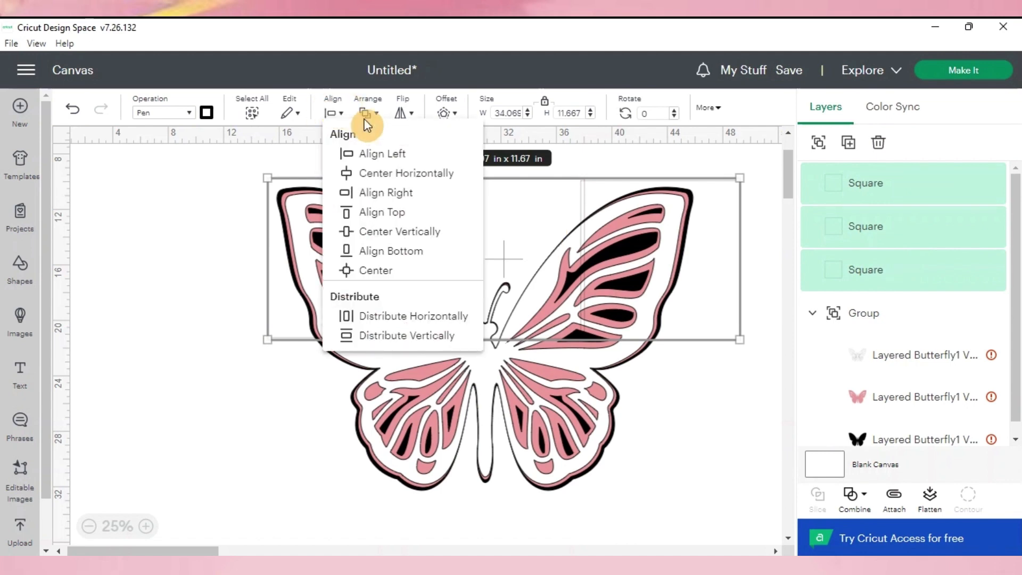
left_click(391, 317)
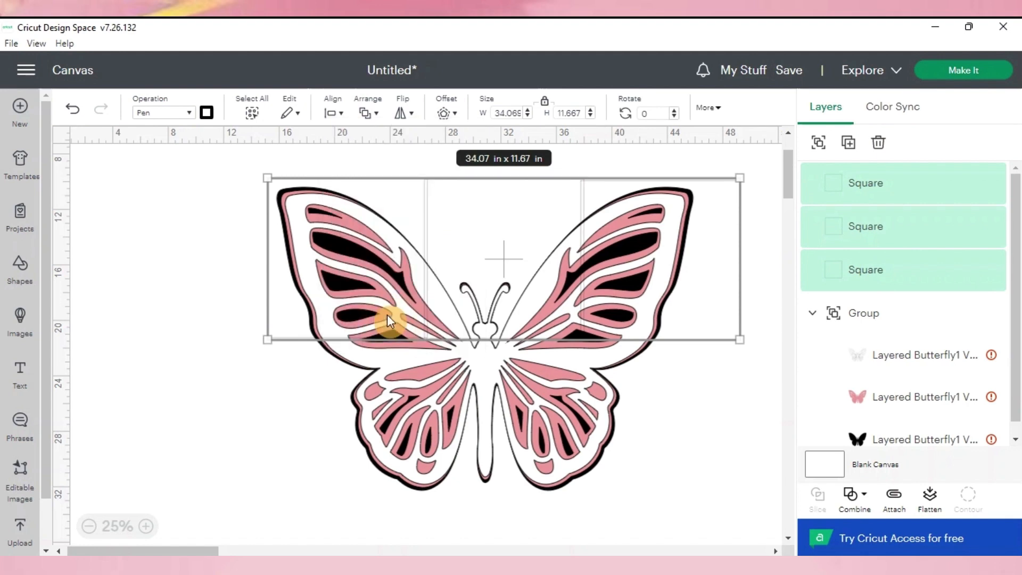
left_click(331, 113)
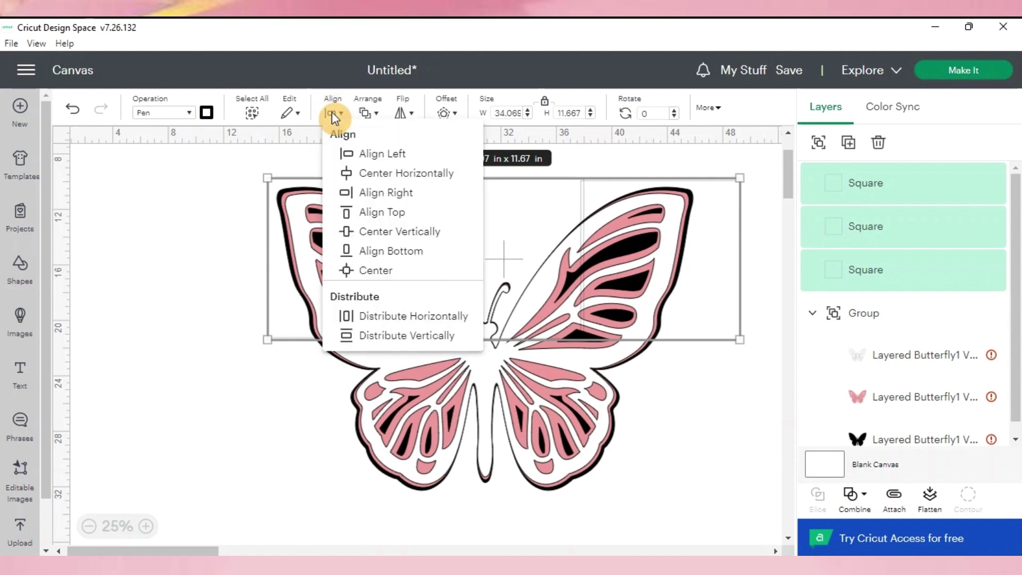
left_click(386, 235)
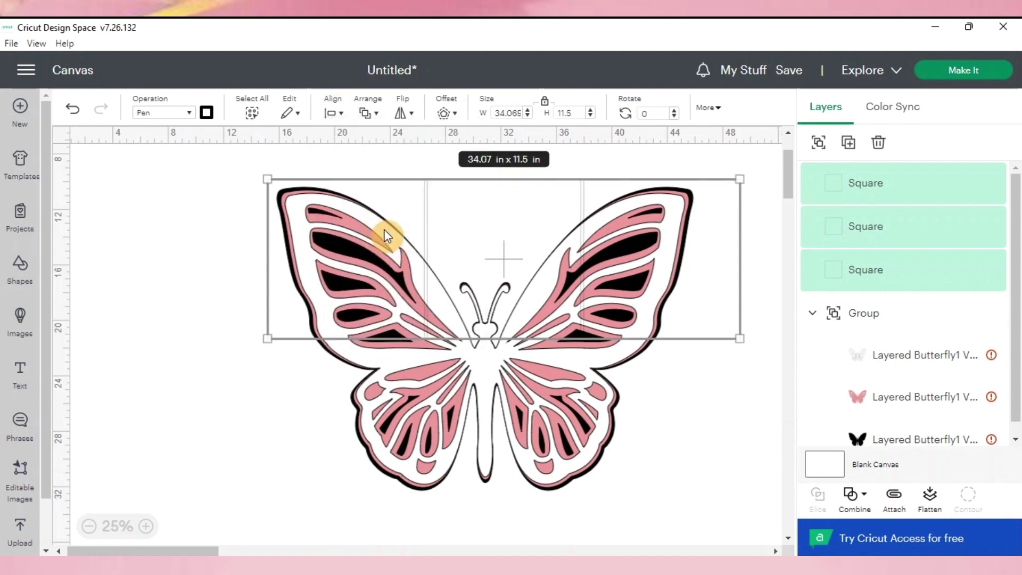
Center the row of squares over the butterfly's upper wings and group the three squares
left_click(486, 201)
left_click_drag(481, 197, 477, 203)
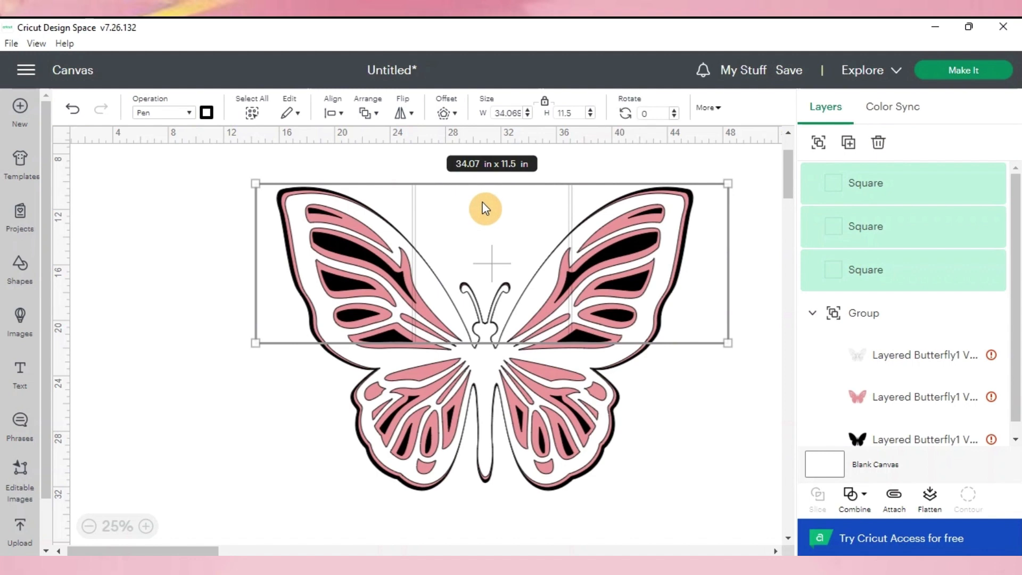
left_click(816, 151)
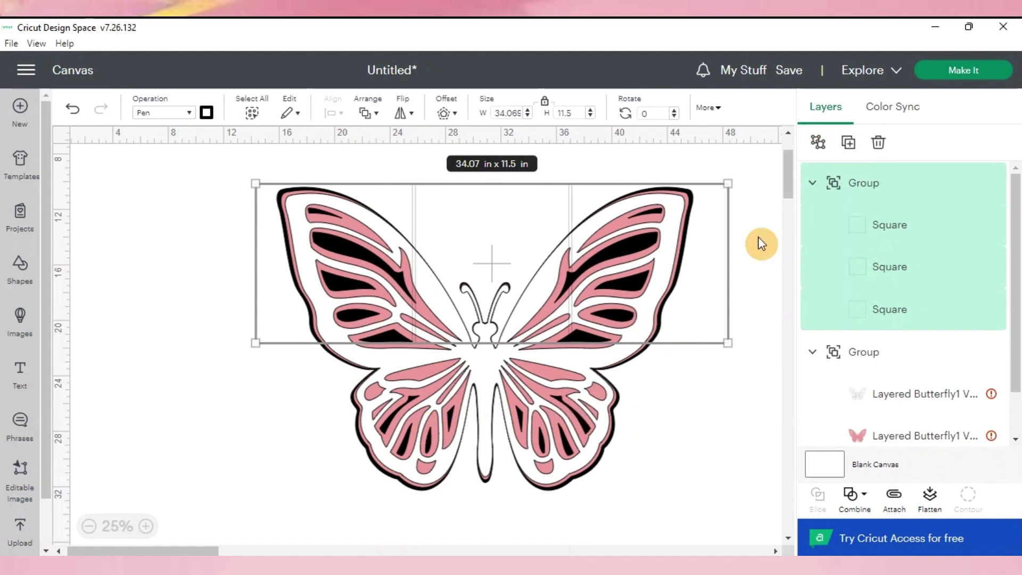
Duplicate the row of squares, place the copy over the butterfly's lower half with a slight overlap, and center both rows horizontally
left_click(849, 156)
left_click_drag(636, 387, 704, 473)
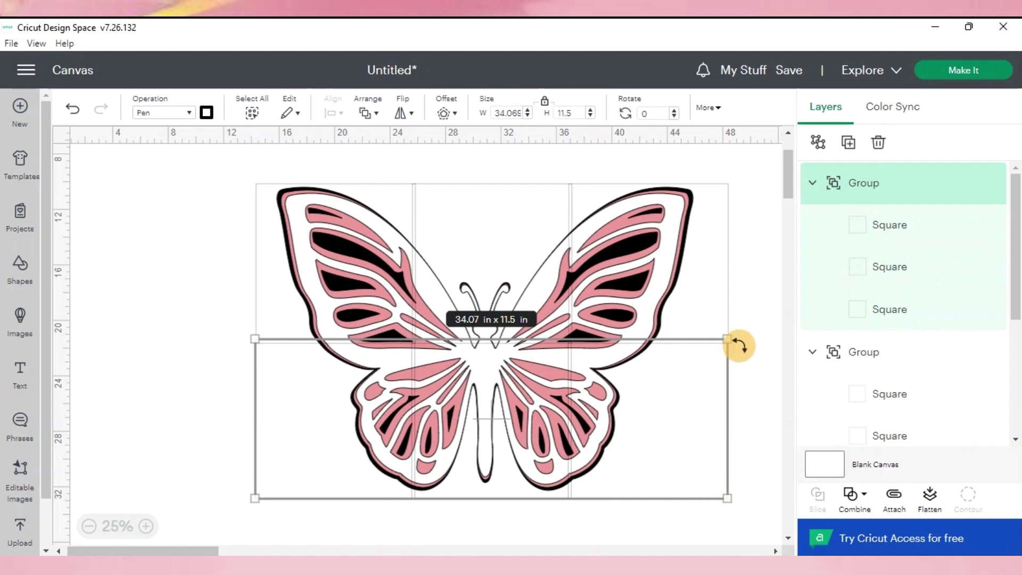
left_click_drag(756, 308, 715, 369)
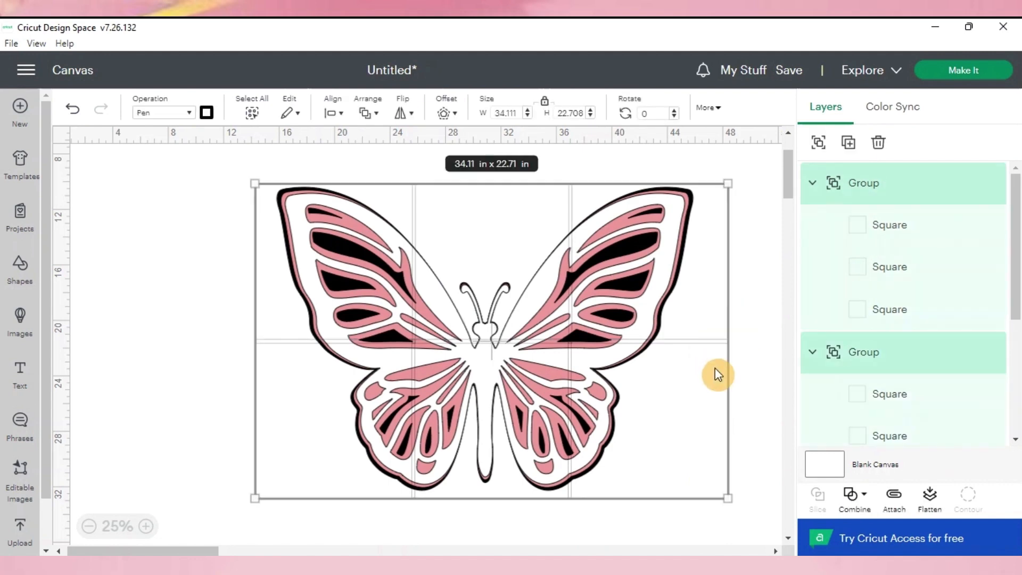
left_click(333, 112)
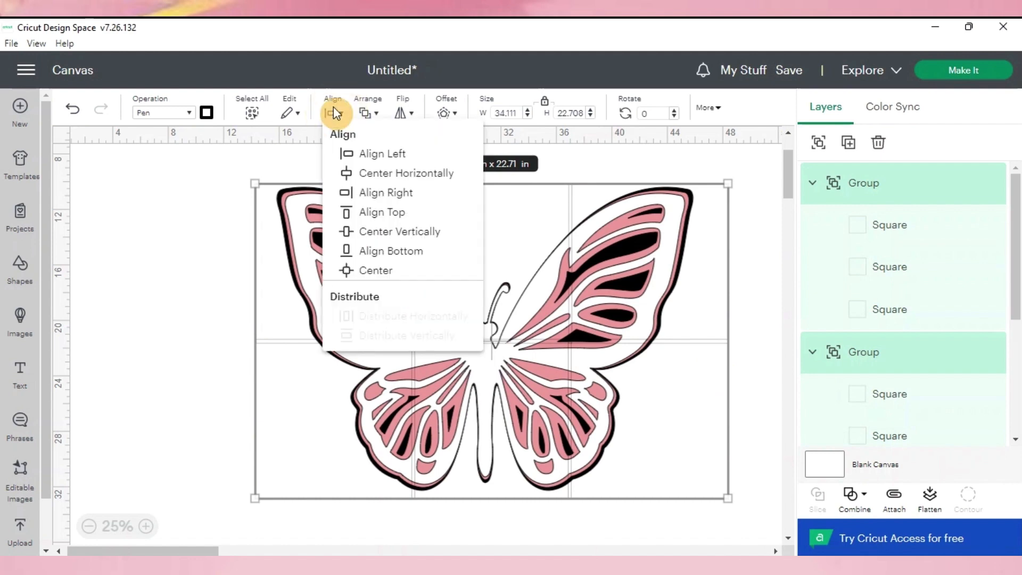
left_click(371, 175)
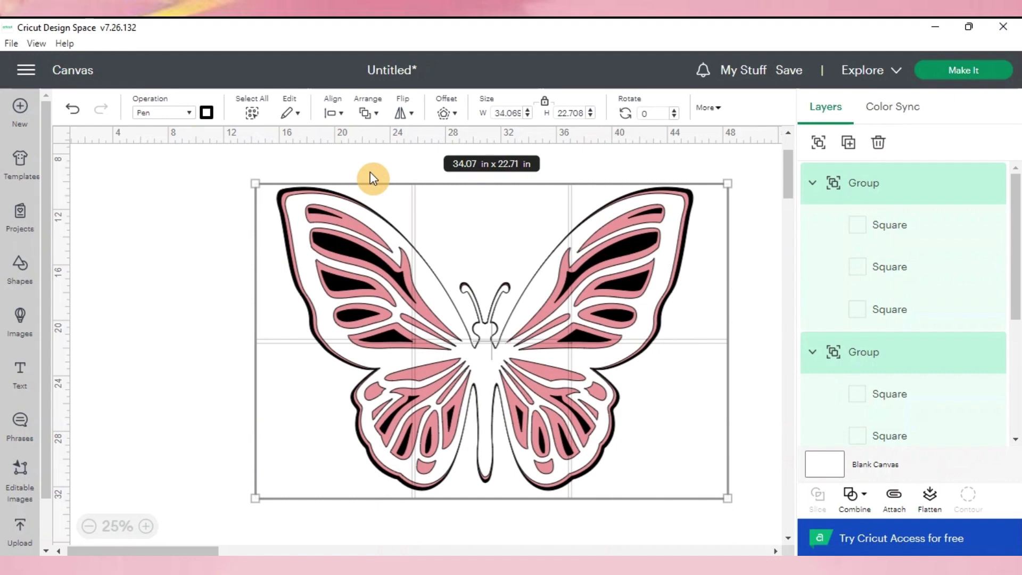
Shift both rows up slightly, group them into one six-square grid, and duplicate that grid twice
left_click_drag(686, 461, 686, 456)
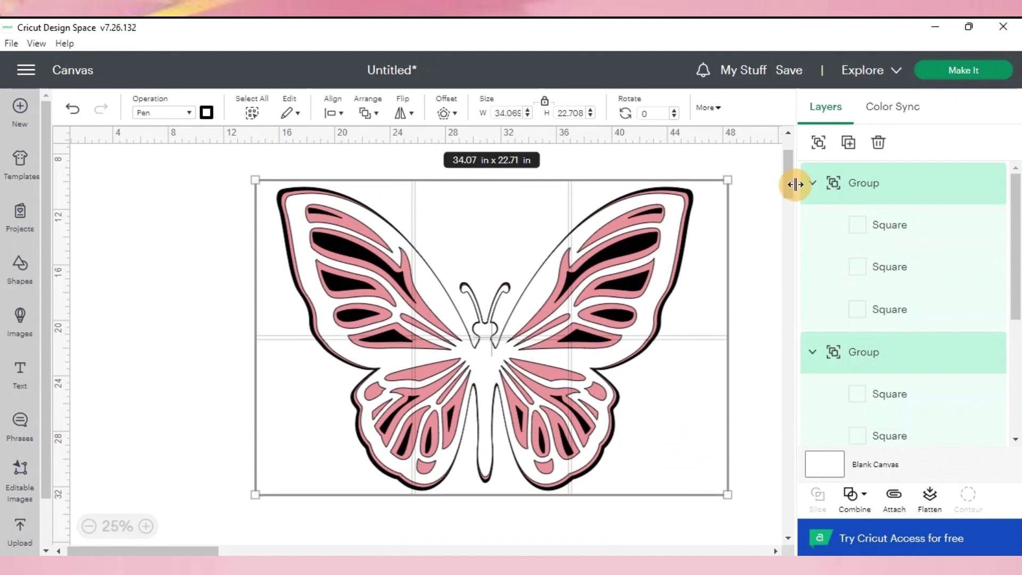
left_click(816, 153)
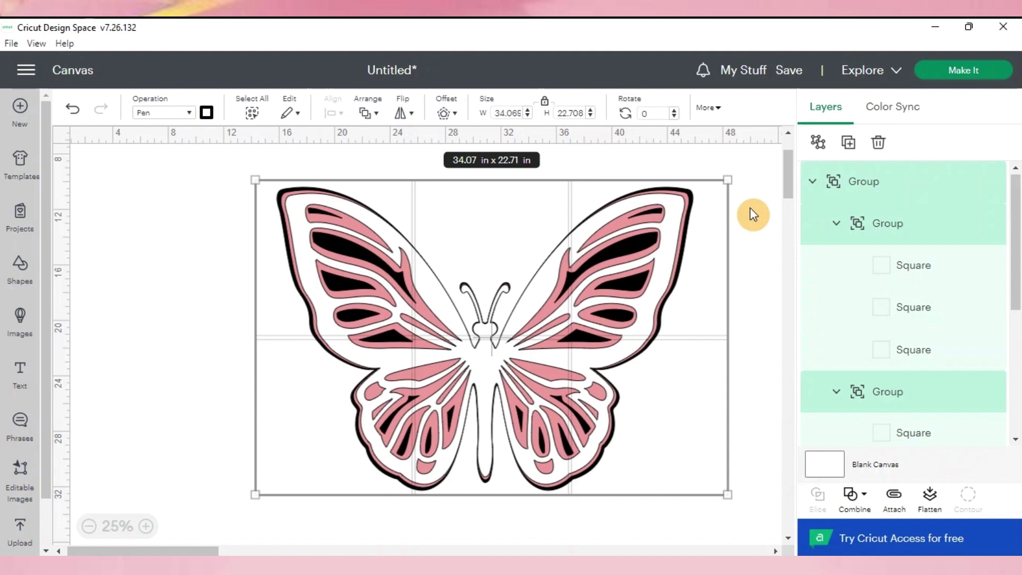
left_click(850, 150)
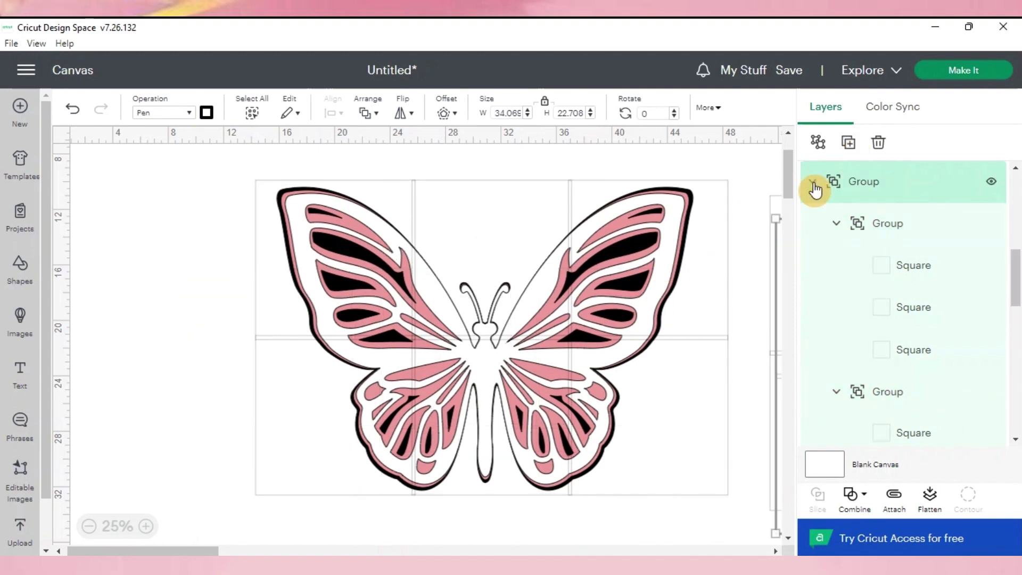
left_click(814, 183)
left_click(813, 225)
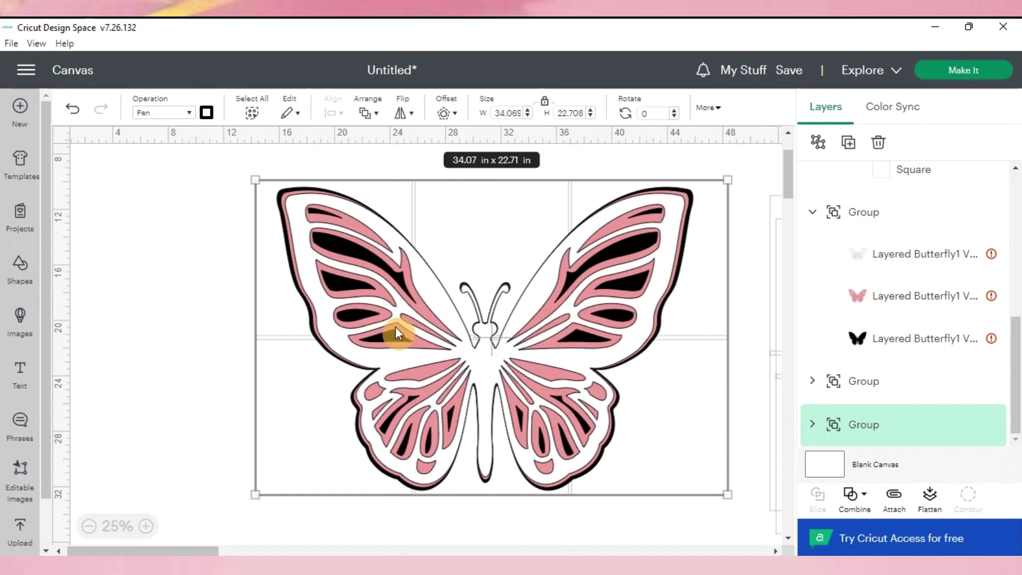
Center the layered butterfly and one six-square grid on each other
left_click(204, 308)
left_click_drag(204, 306, 413, 318)
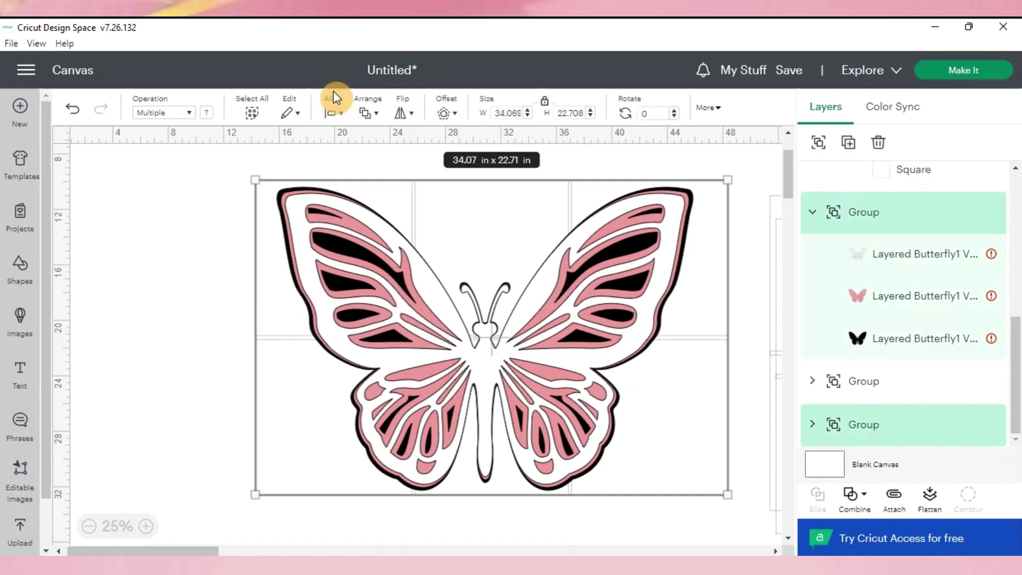
left_click(332, 113)
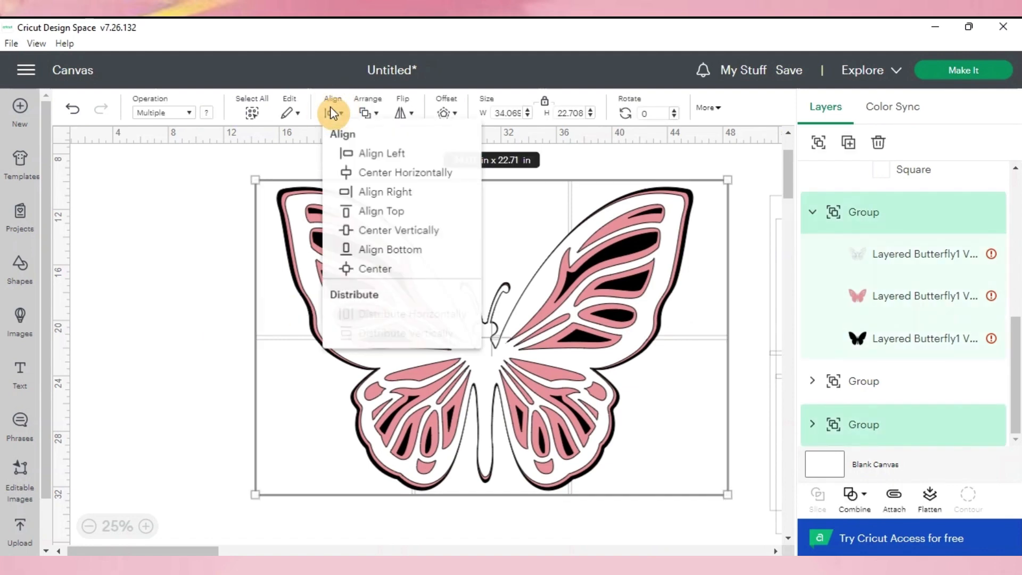
left_click(378, 269)
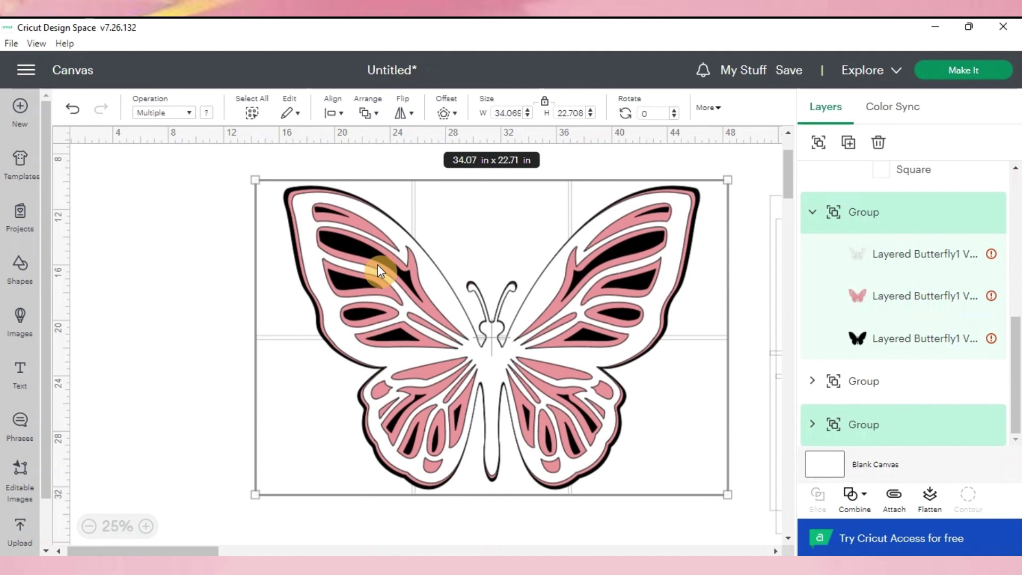
left_click(225, 264)
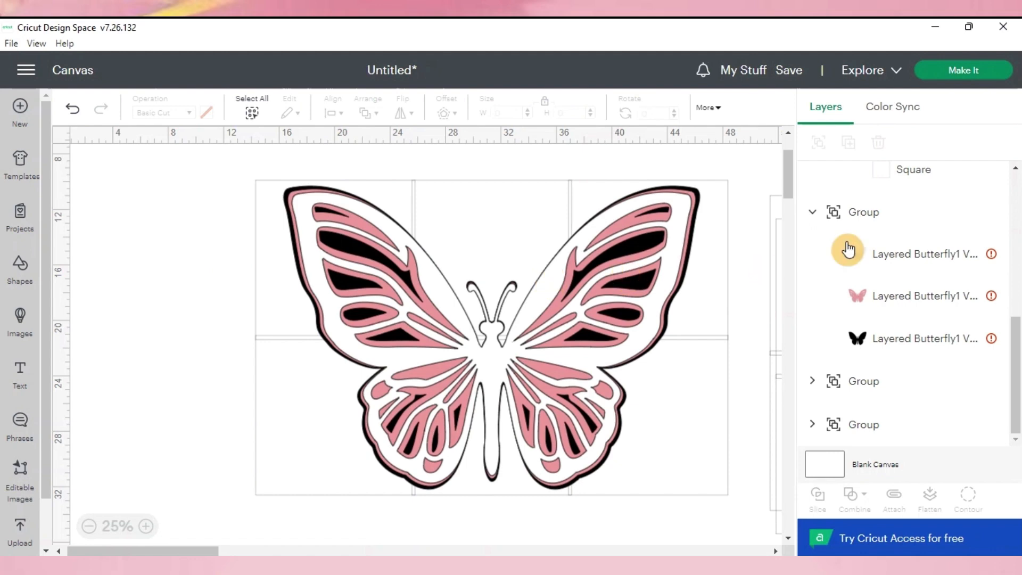
Hide the white and pink butterfly layers and ungroup the butterfly's three layers
left_click(875, 226)
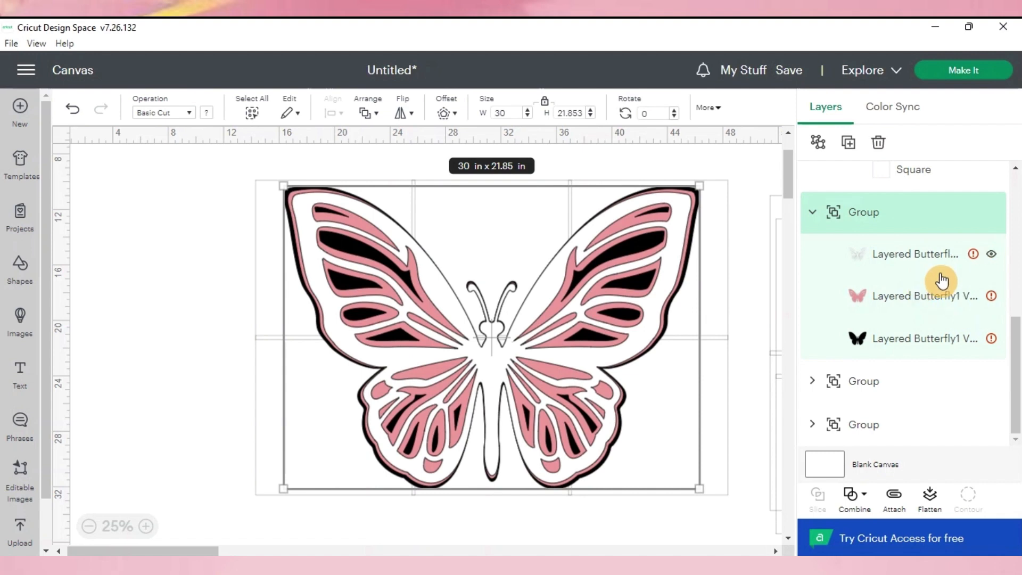
left_click(991, 254)
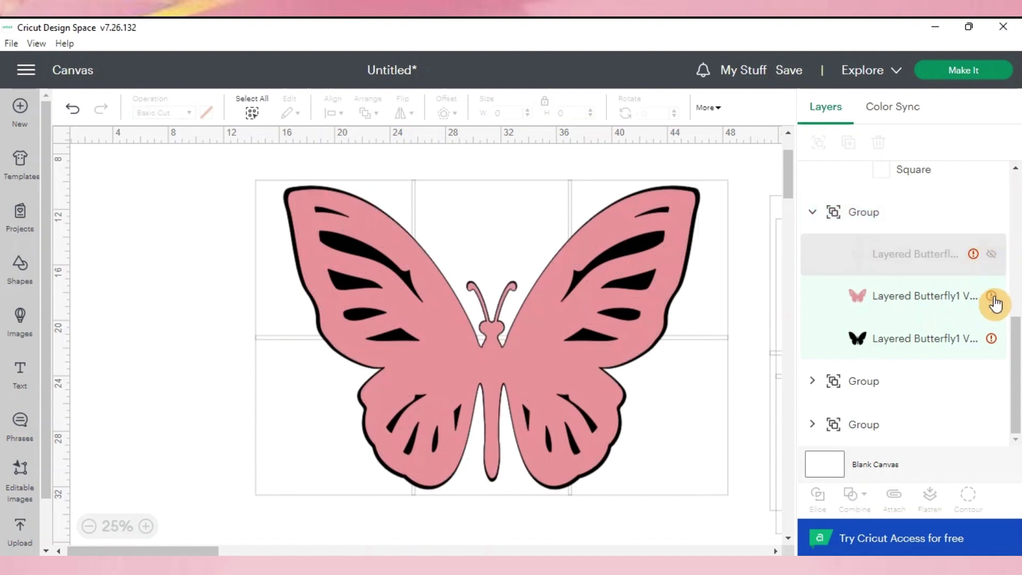
left_click(992, 296)
left_click(860, 216)
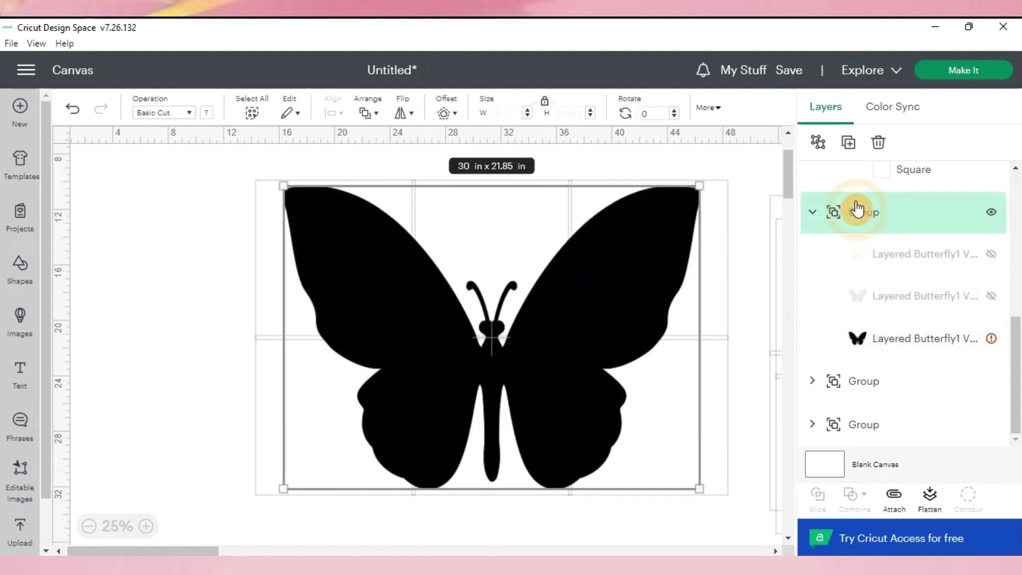
left_click(823, 144)
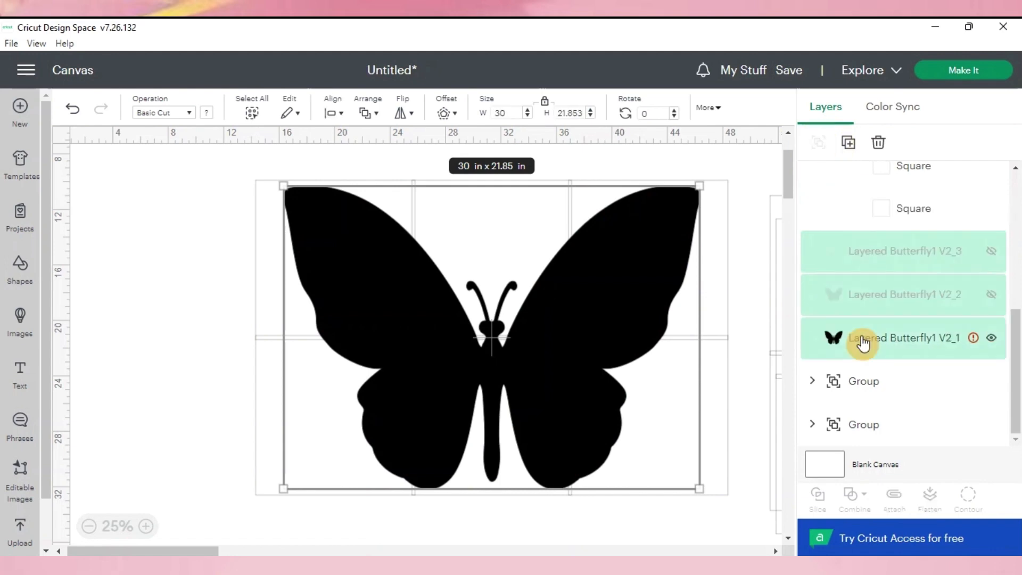
Ungroup the six-square grid over the butterfly into its two rows and send the black butterfly layer to the back
left_click(717, 326)
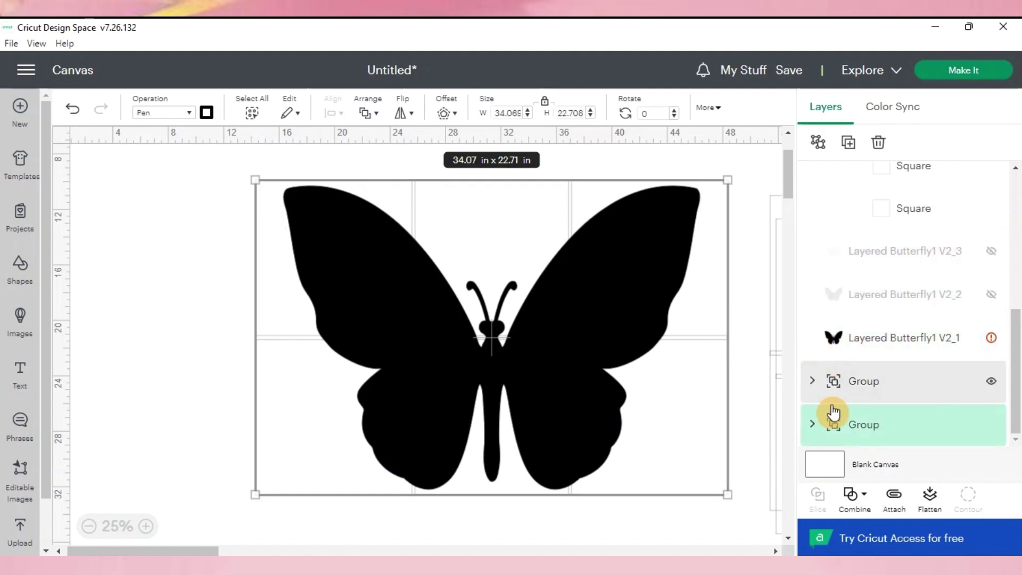
left_click(823, 154)
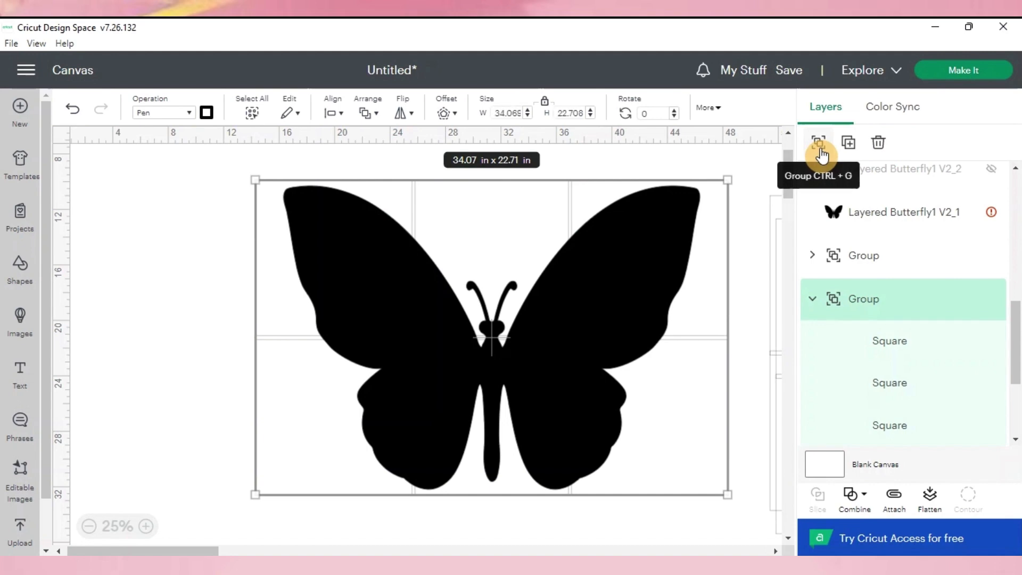
left_click(858, 220)
right_click(857, 214)
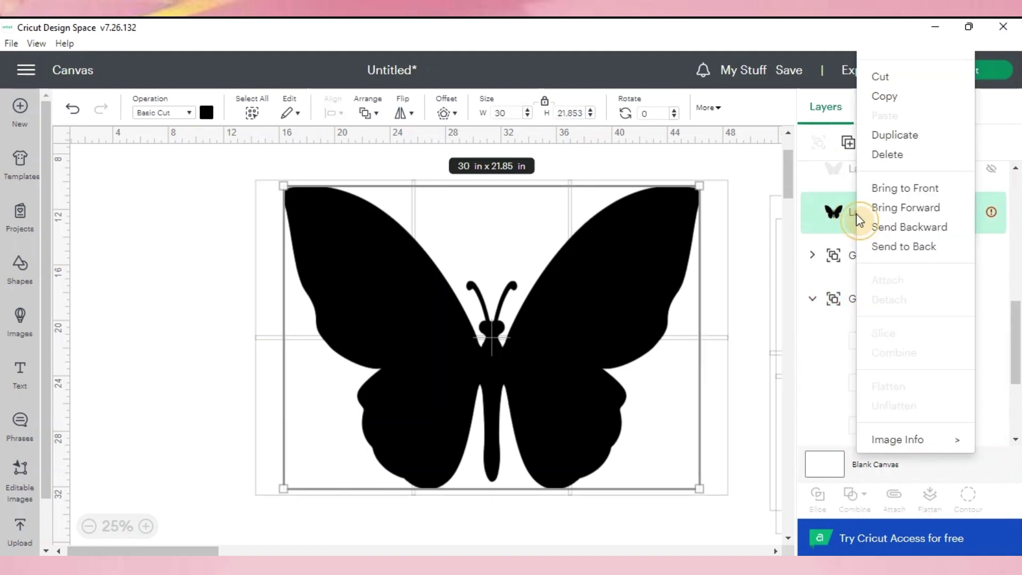
left_click(886, 253)
Ungroup the upper and lower rows over the black butterfly into six individual squares
left_click(497, 253)
left_click(496, 416)
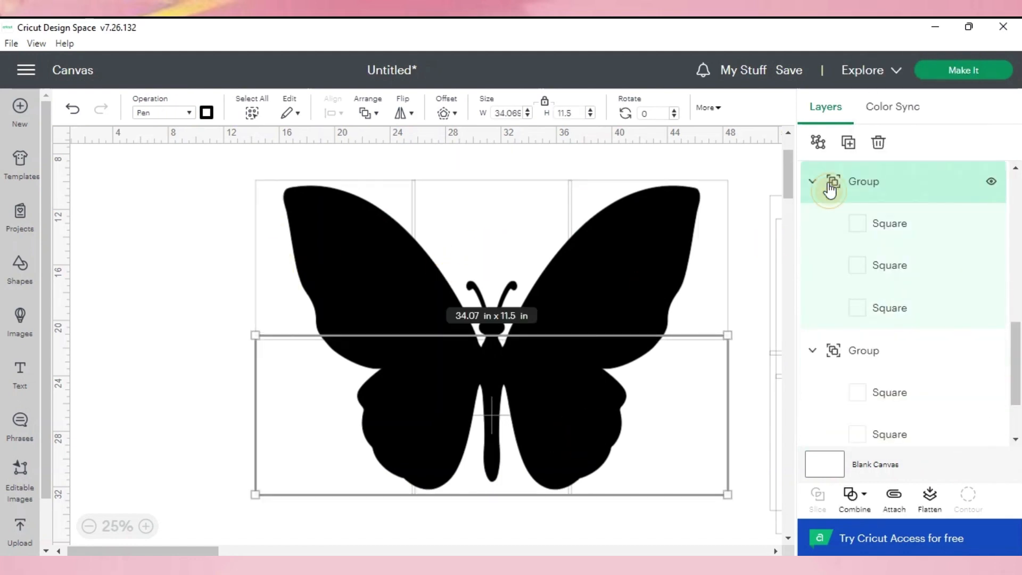
left_click(821, 147)
left_click(819, 144)
left_click(193, 218)
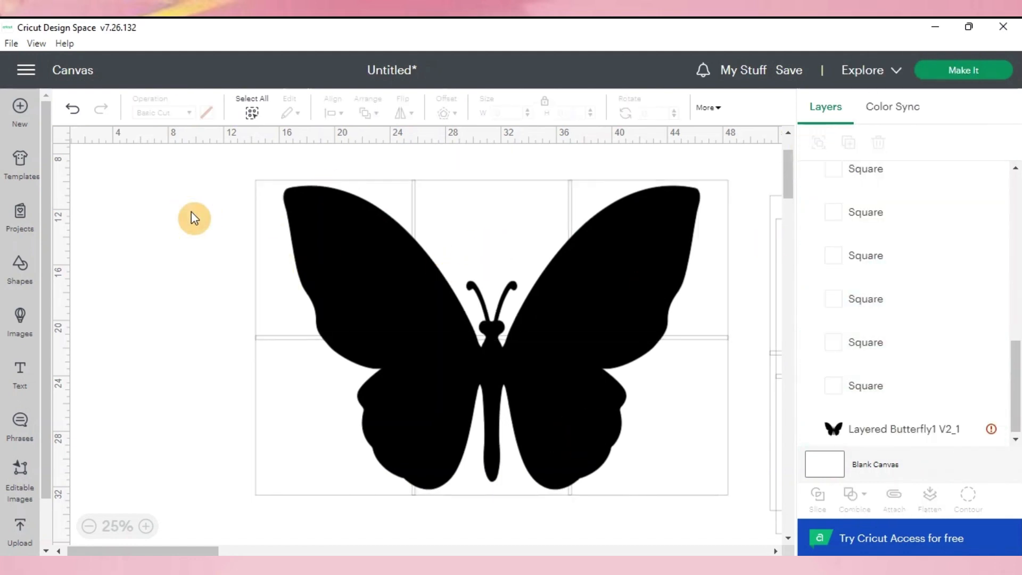
Slice the black butterfly with the upper-left square and delete the two leftover outline pieces
left_click(267, 244)
scroll(900, 347, "down", 1)
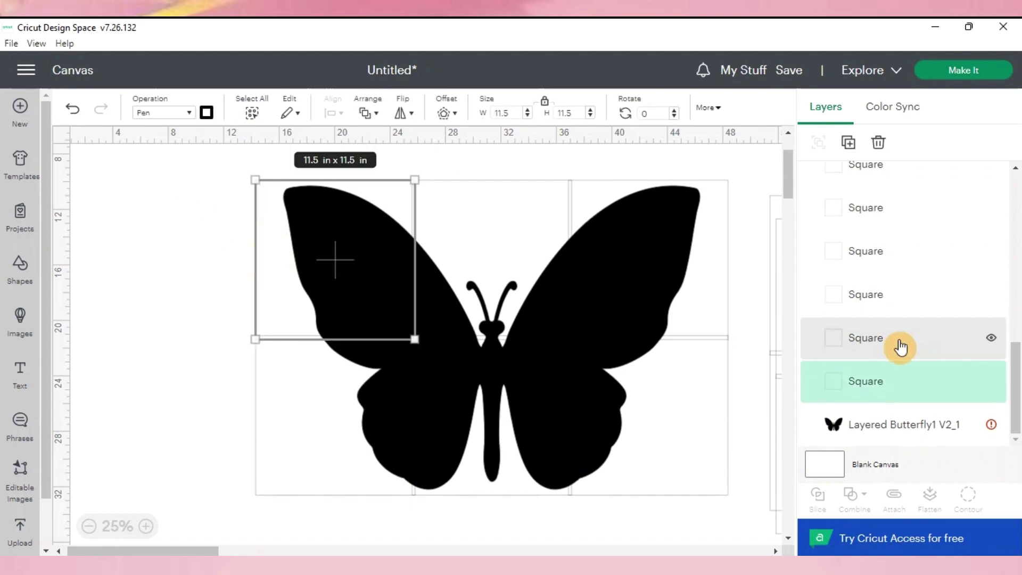
left_click(885, 432, "shift")
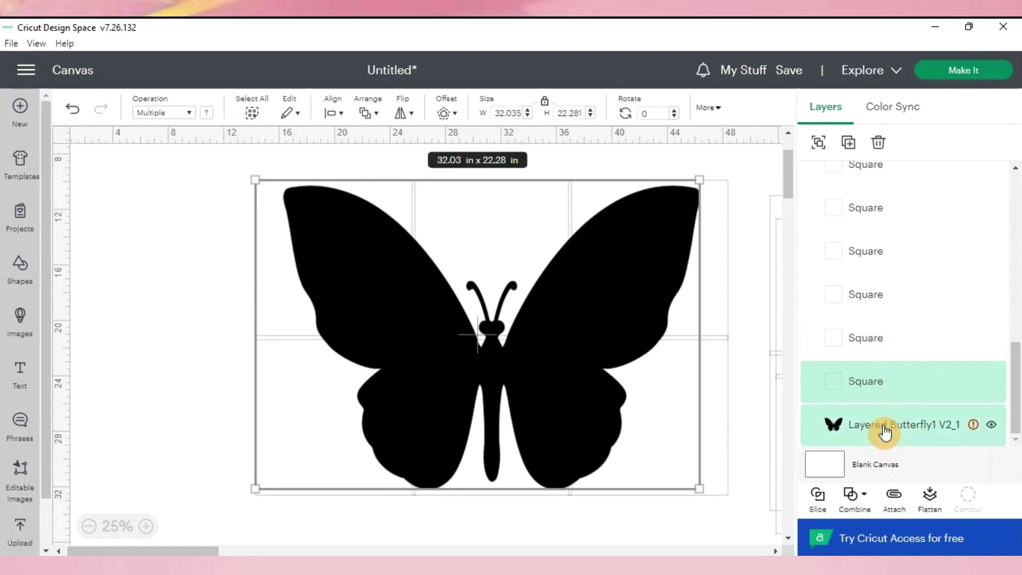
left_click(820, 504)
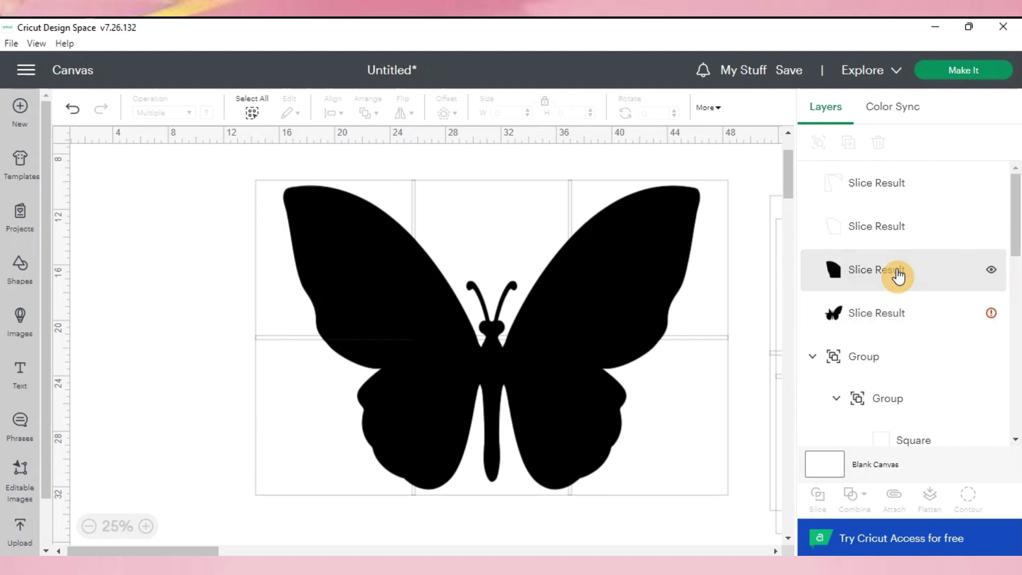
left_click(893, 238)
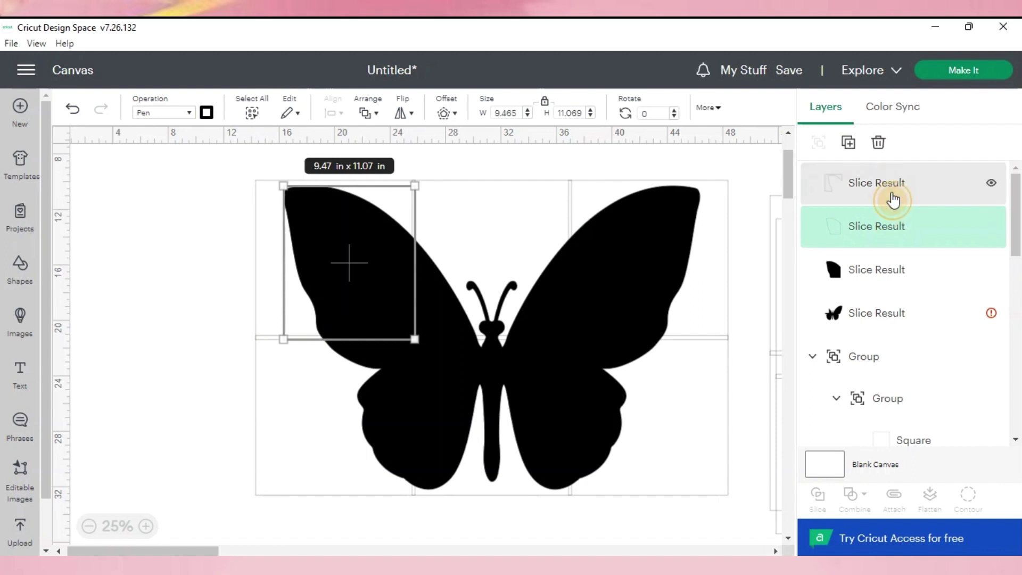
left_click(893, 200, "shift")
key("Delete")
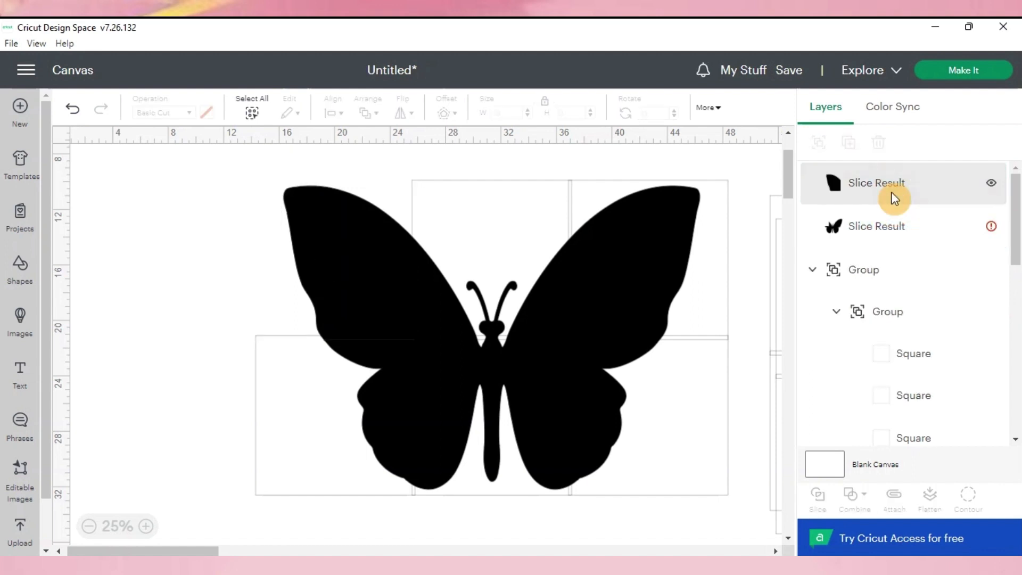
Move the cut upper-left wing section away from the black butterfly to inspect the cut, and undo the moves
left_click(341, 277)
left_click_drag(341, 277, 270, 251)
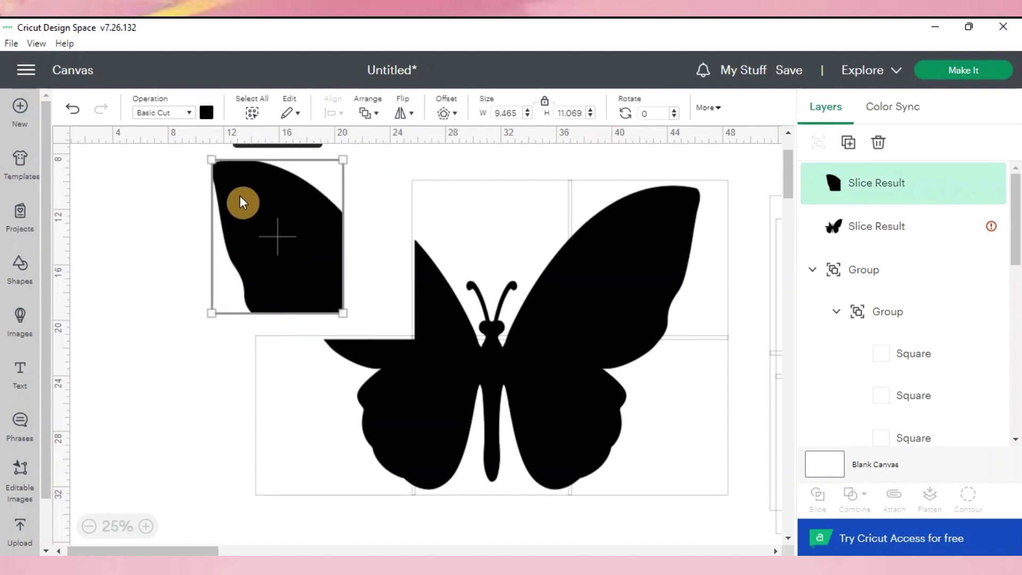
left_click_drag(239, 193, 211, 203)
left_click_drag(211, 207, 307, 210)
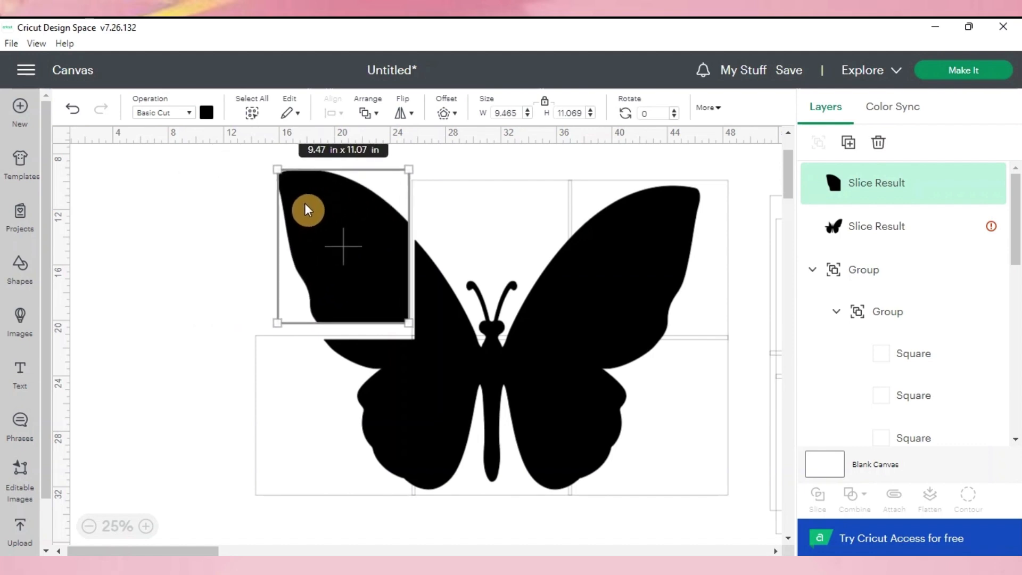
key("ctrl+z")
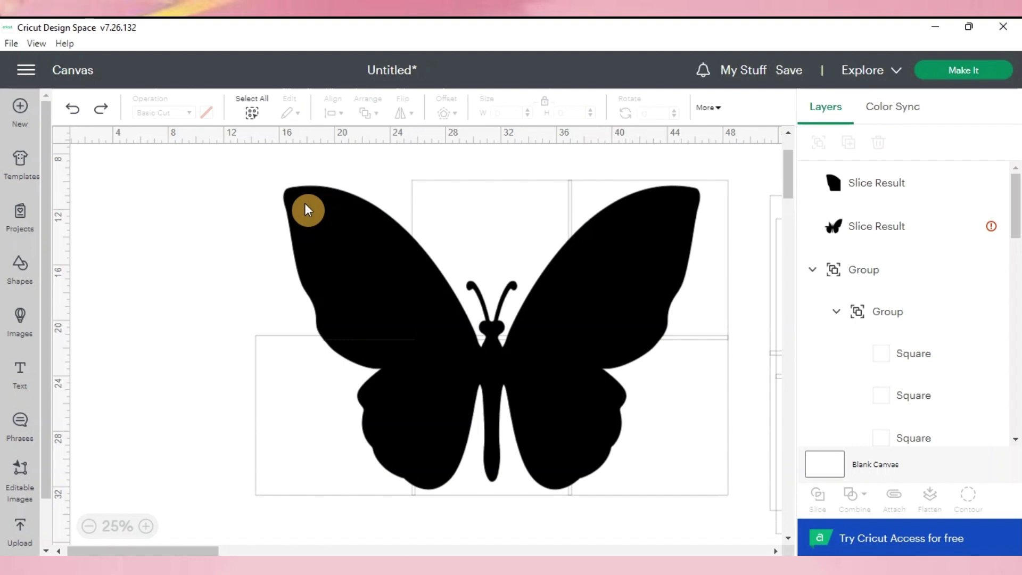
Slice the remaining black butterfly with the upper-middle square and delete the leftover outline pieces
left_click(878, 234)
left_click(493, 213, "shift")
left_click(818, 499)
left_click(852, 270)
left_click(852, 312, "shift")
key("Delete")
Slice the remaining black butterfly with the upper-right square and delete the leftover outline pieces
left_click(873, 184)
left_click(719, 198, "shift")
left_click(818, 499)
left_click(860, 270)
left_click(860, 313, "shift")
key("Delete")
Slice the remaining black butterfly with the lower-right and lower-middle squares and delete the leftover outline pieces
left_click(876, 184)
left_click(710, 411, "shift")
left_click(818, 499)
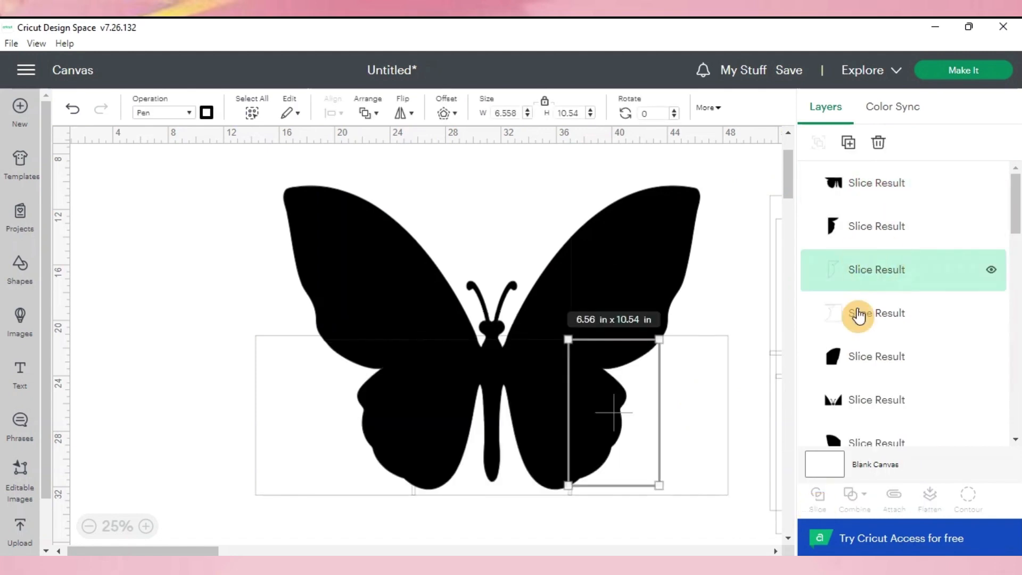
left_click(811, 510)
left_click(858, 270)
left_click(857, 313, "shift")
key("Delete")
Try to slice the lower-middle black section with the lower-left square, and undo the slice
left_click(318, 436)
left_click(445, 426, "shift")
left_click(816, 502)
scroll(872, 266, "up", 4)
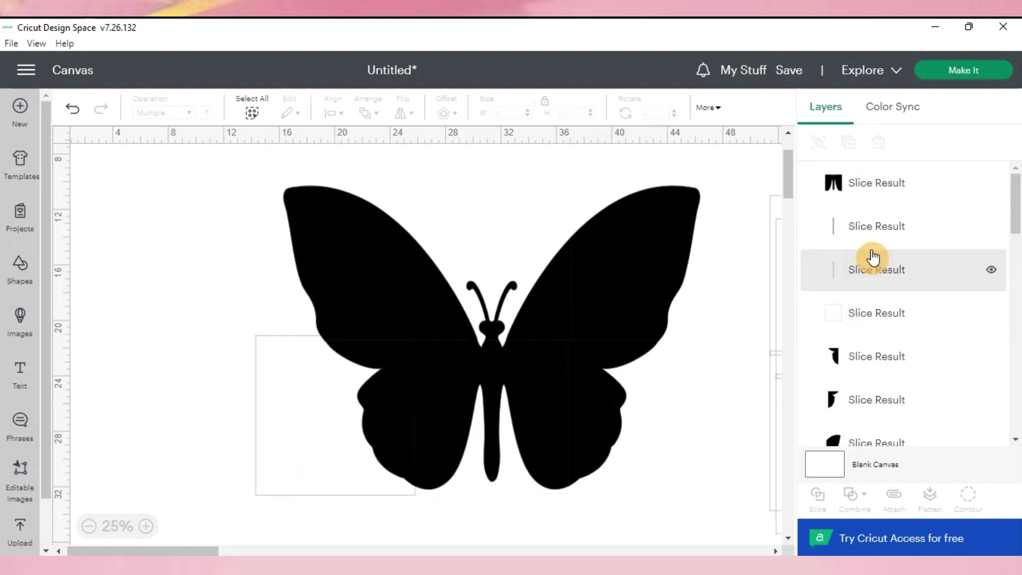
left_click(868, 320)
key("ctrl+z")
key("ctrl+z")
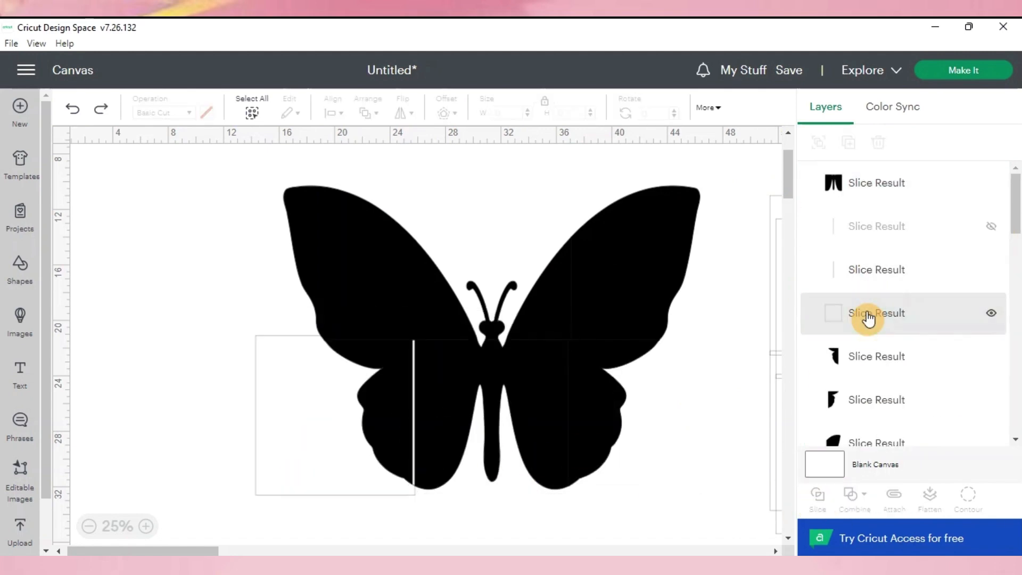
left_click(875, 190)
left_click(875, 319)
key("ctrl+z")
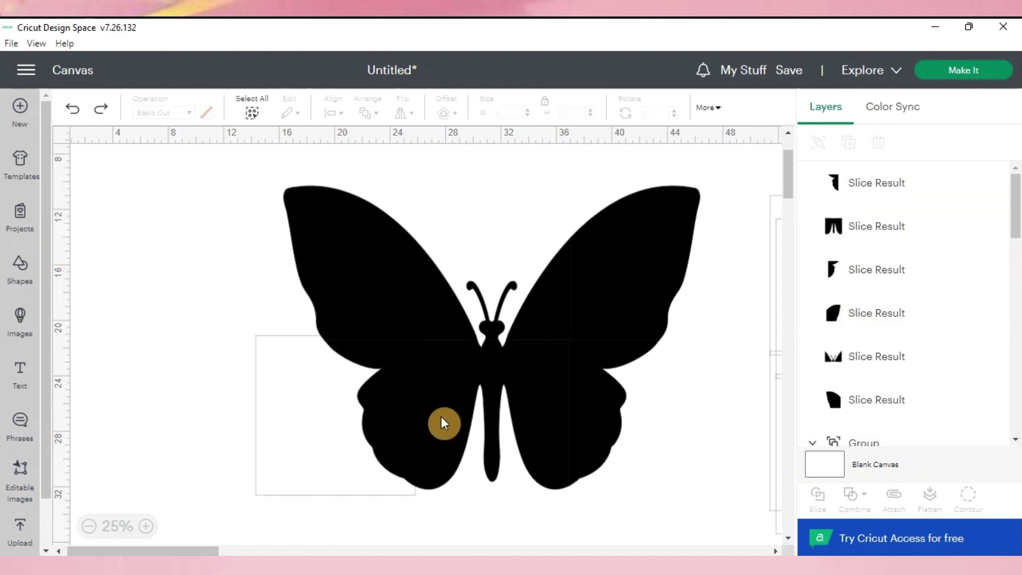
Delete the leftover lower-left square and spread the six black butterfly sections apart with gaps between them
left_click(294, 439)
key("Delete")
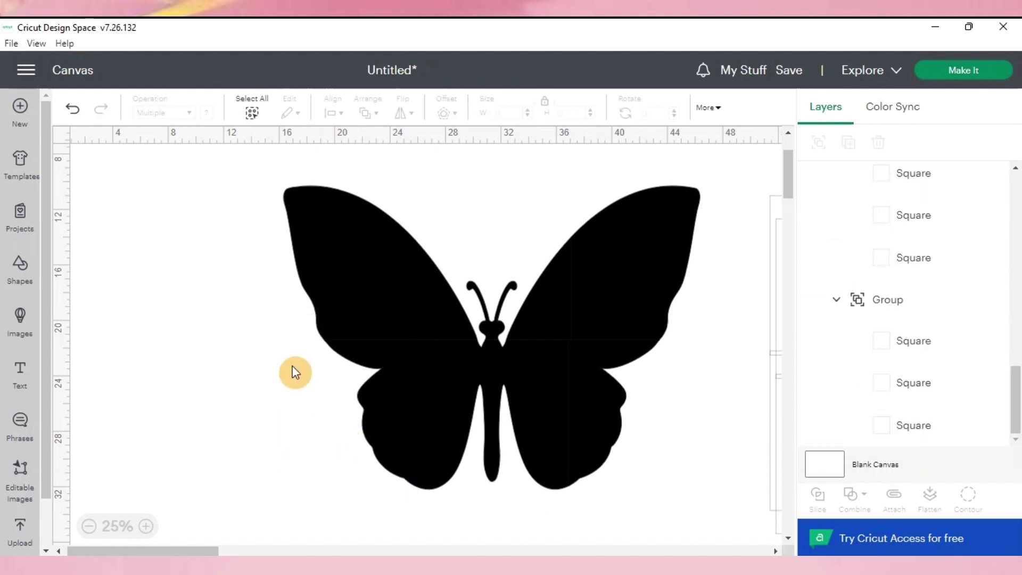
left_click_drag(323, 254, 292, 235)
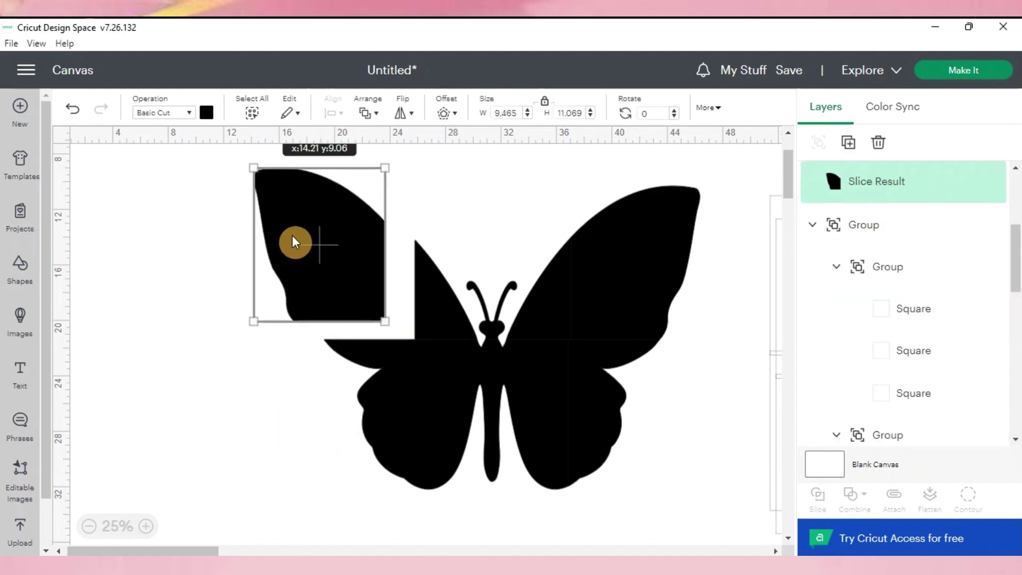
left_click(610, 293)
left_click_drag(607, 288, 642, 268)
left_click(596, 397)
left_click_drag(595, 397, 630, 421)
left_click_drag(376, 436, 347, 458)
left_click_drag(531, 420, 531, 442)
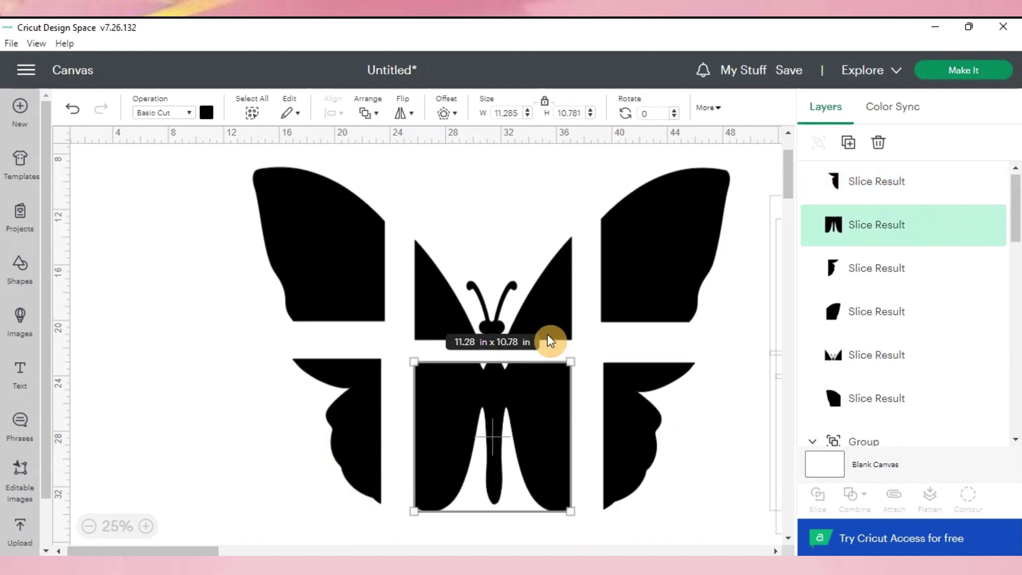
left_click(554, 322)
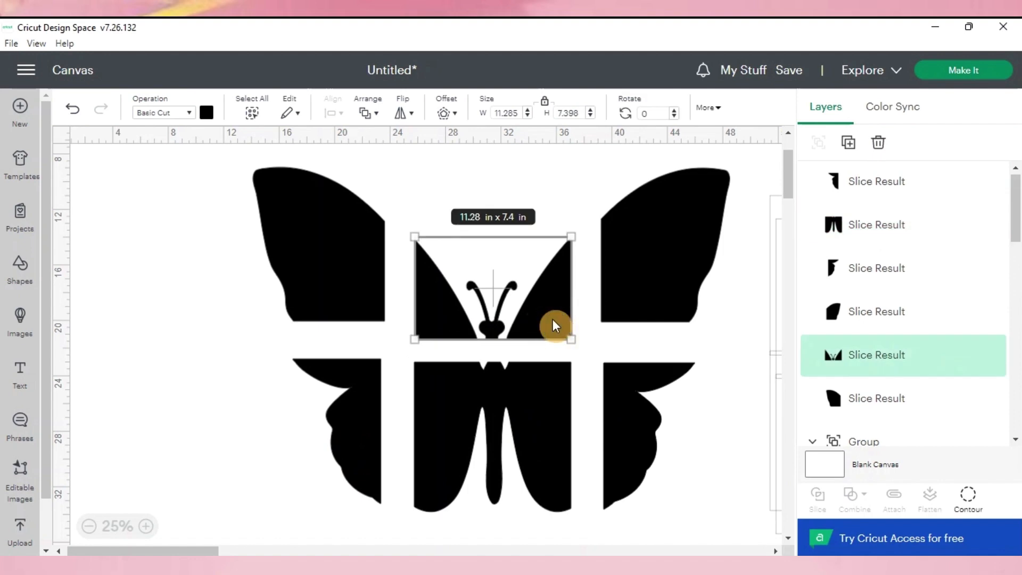
left_click_drag(553, 319, 552, 296)
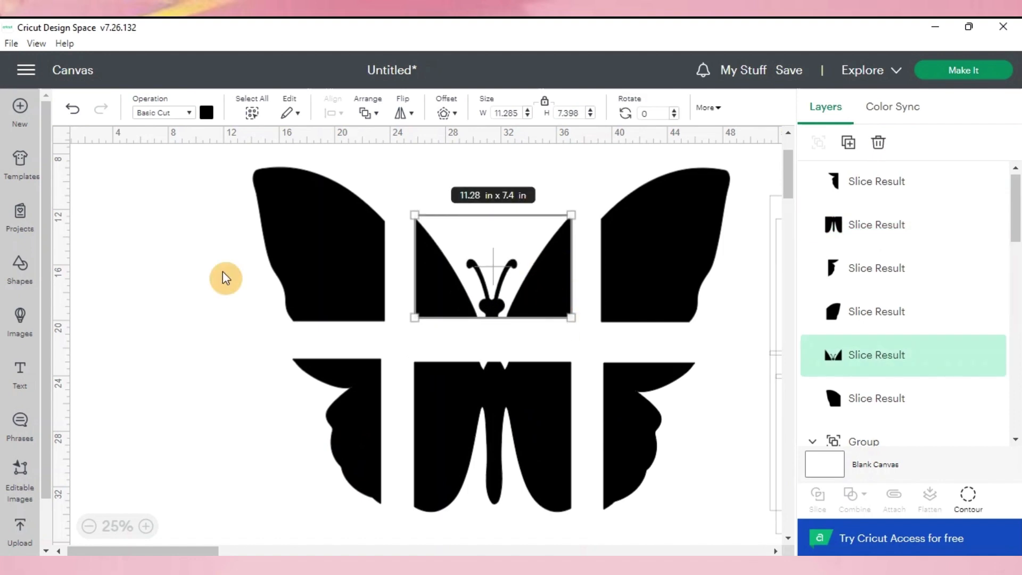
Group the six separated black butterfly sections and collapse the group in the layer list
left_click_drag(183, 243, 729, 433)
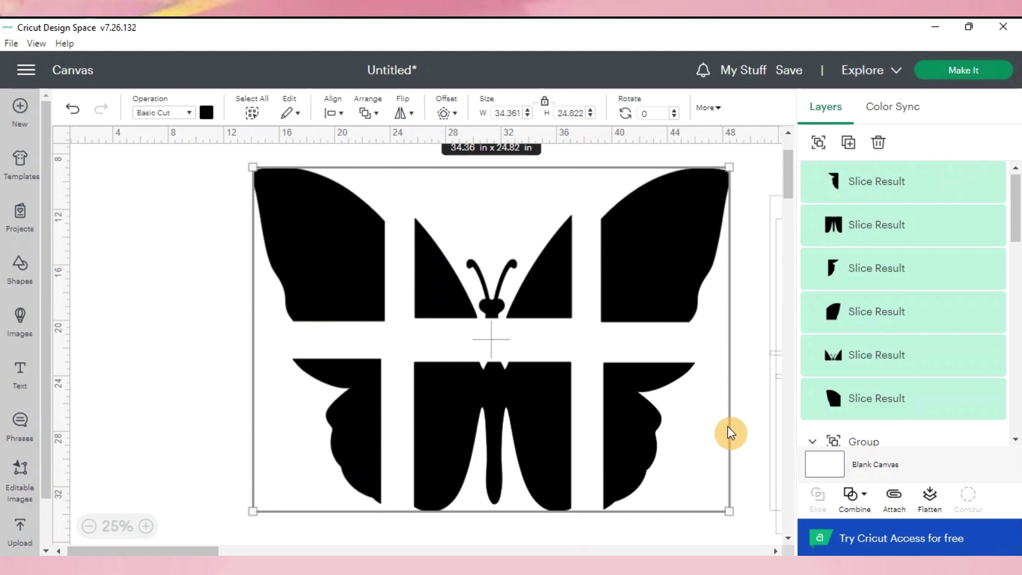
left_click(822, 151)
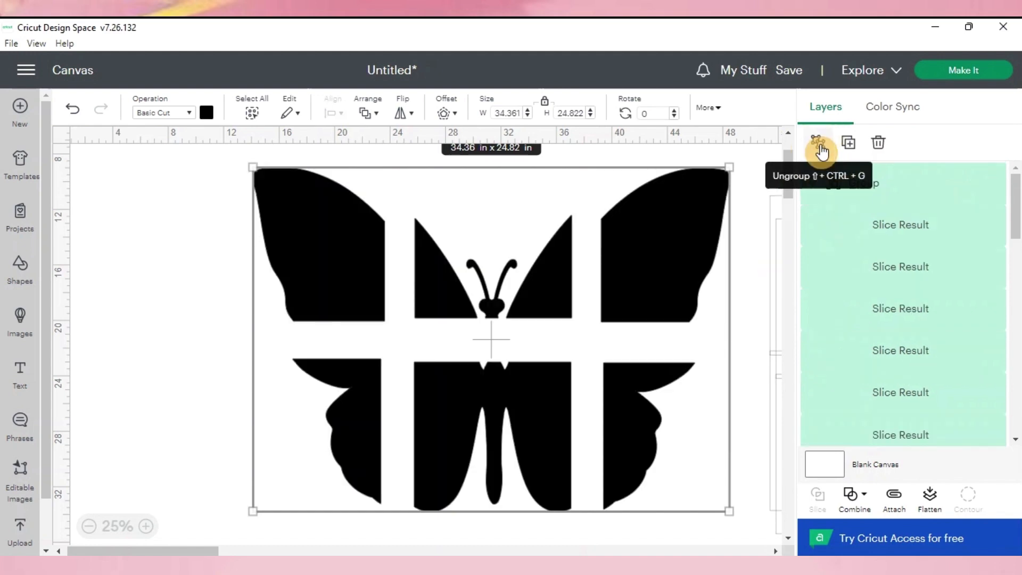
left_click(813, 184)
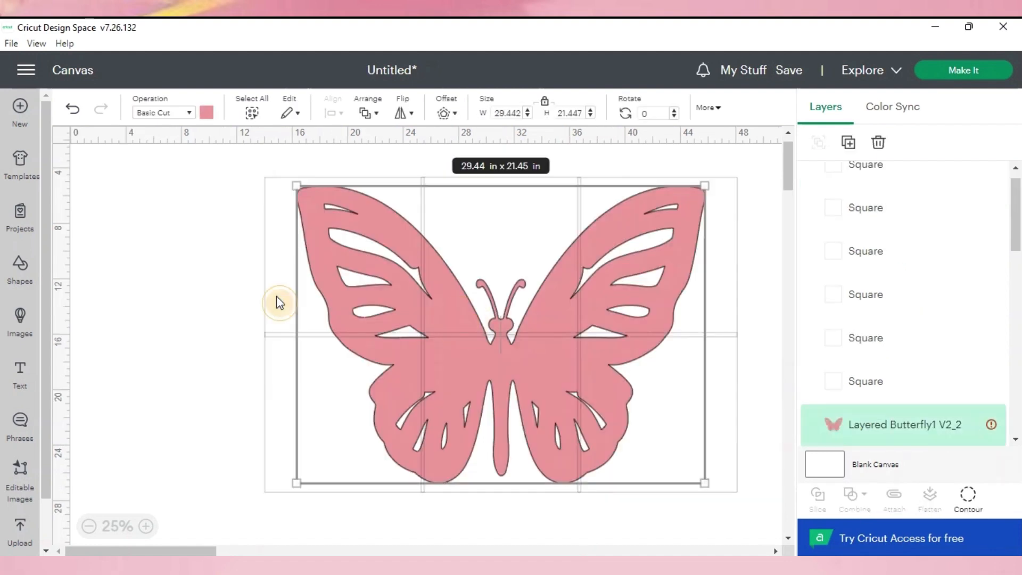
Slice the pink butterfly layer into sections with the grid squares and delete the leftover outline pieces
left_click(817, 499)
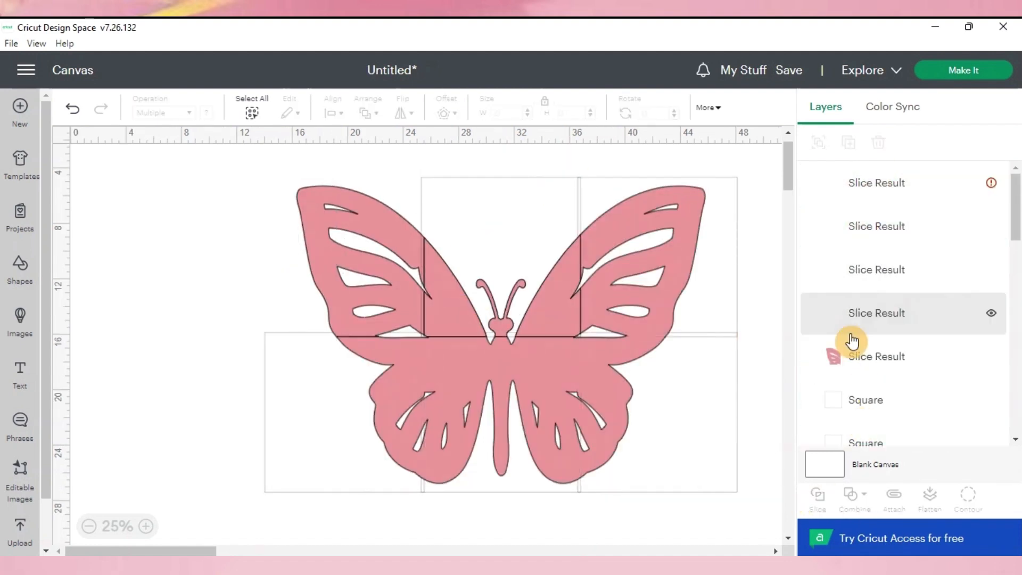
left_click(876, 270)
left_click(877, 314, "shift")
key("Delete")
left_click(559, 416)
left_click(319, 426, "shift")
left_click(817, 499)
key("Delete")
Group the sliced sections of the pink butterfly
left_click(500, 368)
left_click(207, 113)
left_click(818, 142)
left_click(819, 142)
Hide the pink and black section groups and show the white butterfly layer
left_click(991, 182)
left_click(992, 225)
left_click(813, 268)
left_click(992, 312)
Place the last six-square grid over the white butterfly layer so it covers both wings
left_click(894, 312)
scroll(887, 362, "down", 5)
left_click(888, 181)
left_click(823, 145)
left_click(73, 109)
left_click(863, 181)
left_click_drag(741, 432, 188, 327)
left_click_drag(740, 255, 636, 279)
left_click_drag(507, 292, 528, 287)
Ungroup the two rows of the grid over the white butterfly into individual squares
left_click(864, 224)
left_click(819, 143)
left_click(665, 239)
left_click(864, 224)
left_click(819, 142)
left_click(757, 224)
Slice the white butterfly with the upper-left square and delete the leftover outline pieces
left_click(861, 194)
left_click(282, 266, "shift")
left_click(817, 499)
left_click(894, 268)
left_click(899, 316, "shift")
key("Delete")
Slice the white butterfly with the upper-middle square and delete the leftover outline pieces
left_click(881, 186)
left_click(493, 224, "shift")
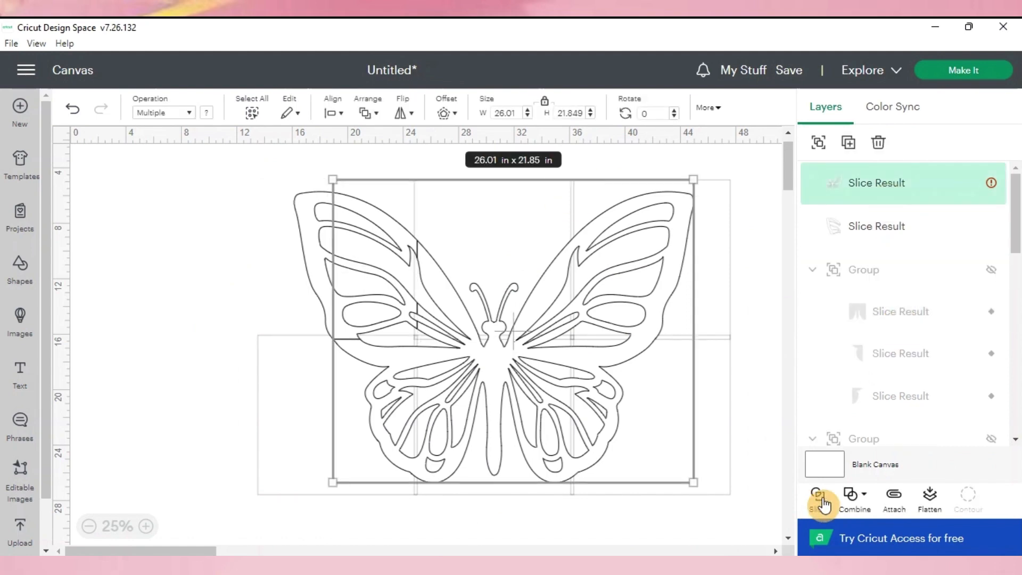
left_click(818, 499)
left_click(866, 314)
left_click(868, 269, "shift")
key("Delete")
Slice the white butterfly with the upper-right square and clear the leftover outline pieces
left_click(878, 192)
left_click(711, 251, "shift")
left_click(818, 500)
left_click(867, 313)
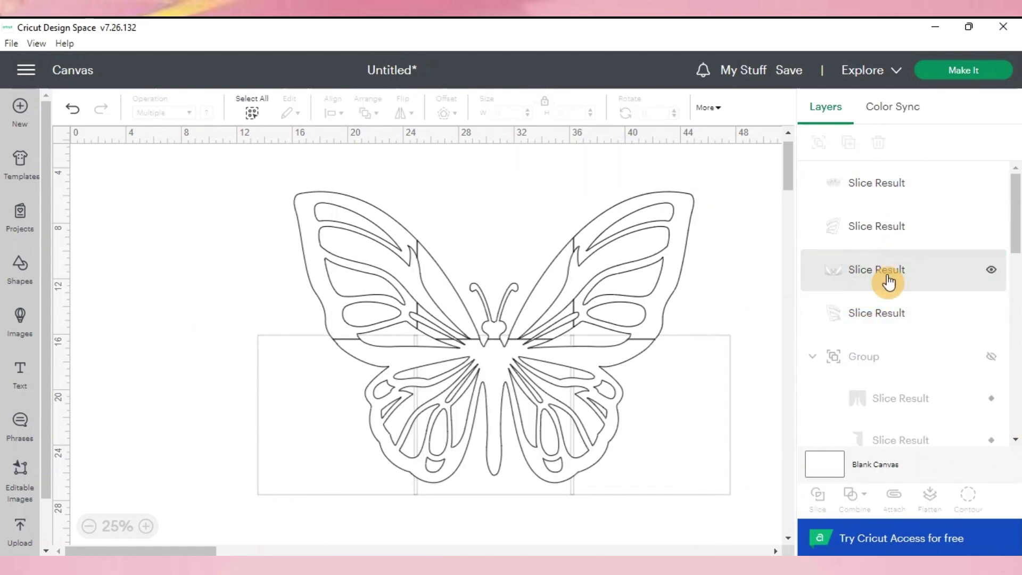
Slice the white butterfly with the lower-right square and delete the leftover outline pieces
left_click(623, 368)
left_click(816, 503)
left_click(862, 313)
left_click(860, 279, "shift")
key("Delete")
Slice the white butterfly with the lower-left square and select the leftover piece
left_click(862, 193)
left_click(282, 426, "shift")
left_click(818, 503)
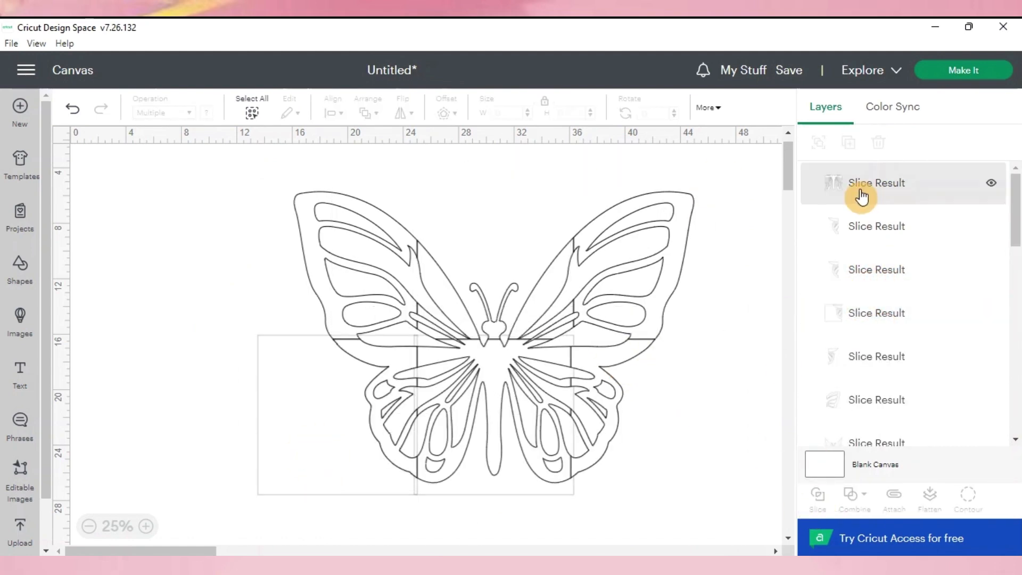
left_click(867, 273)
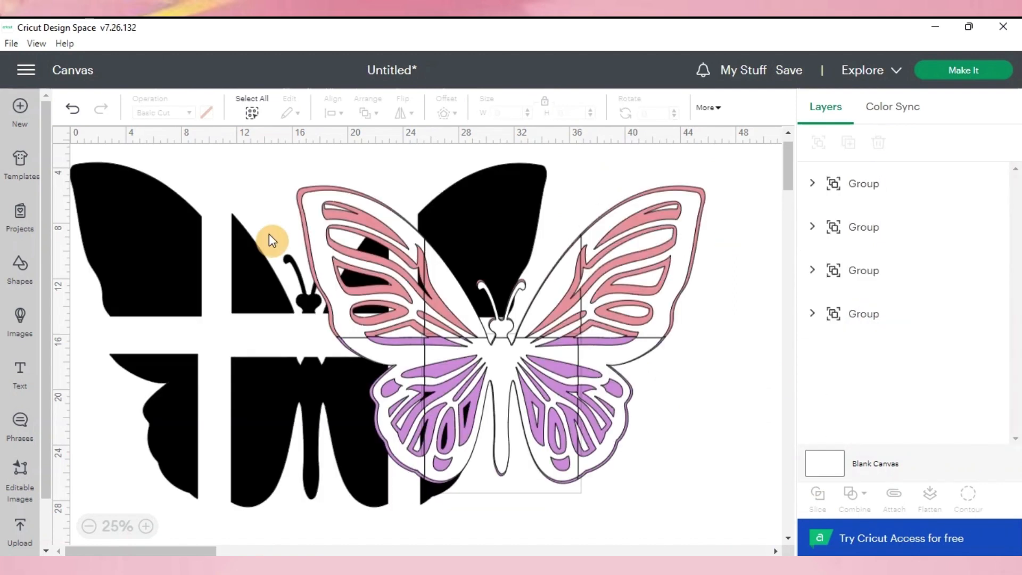
Send the grouped butterfly layers to mat preparation and look through all the mats
left_click(132, 208)
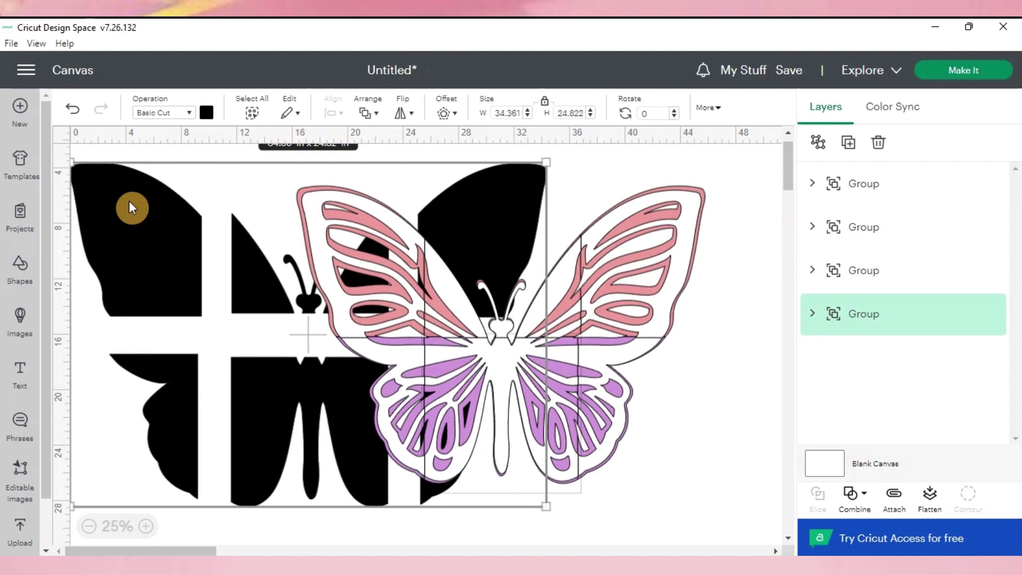
left_click(720, 189)
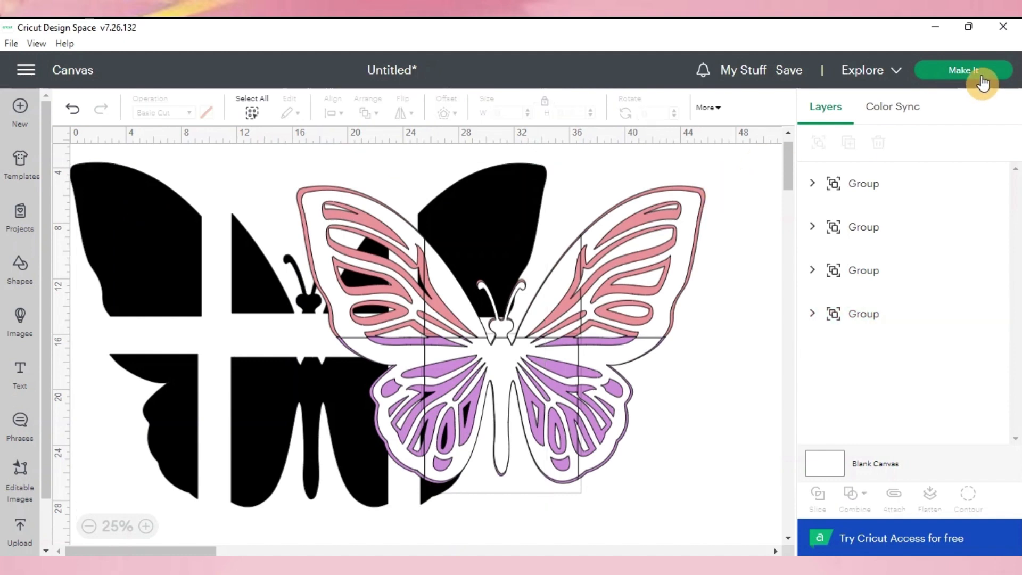
left_click(982, 83)
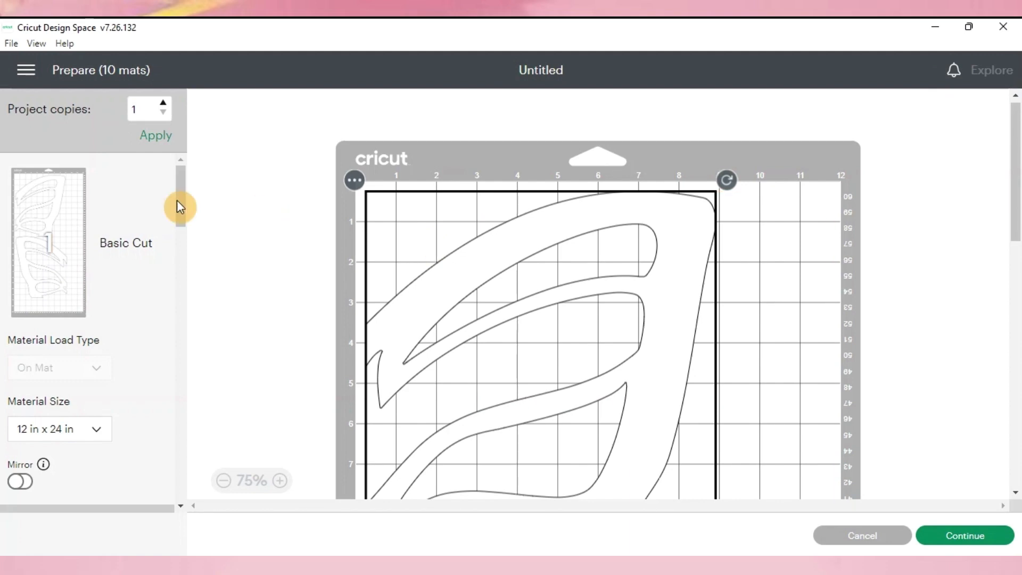
left_click_drag(177, 210, 191, 480)
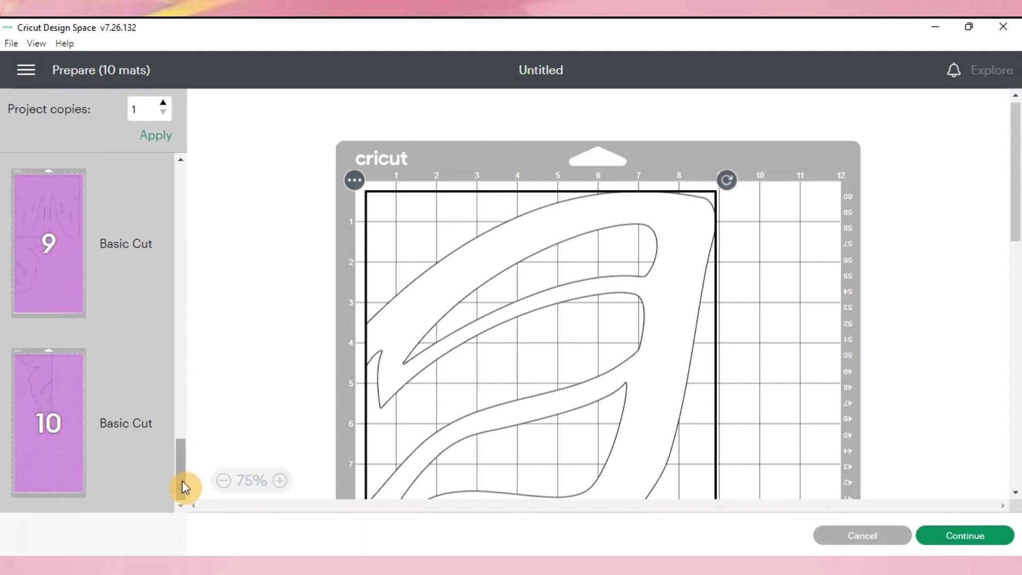
left_click_drag(182, 481, 187, 169)
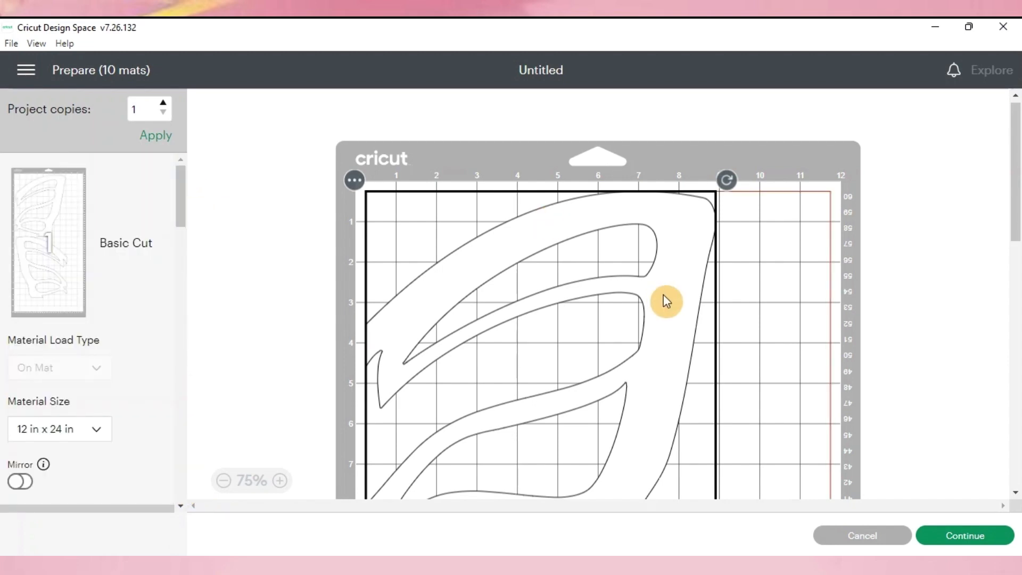
On mat 1, shift the upper wing piece about 1 in right and the lower one about 1 in right and 2 in down
scroll(664, 298, "down", 3)
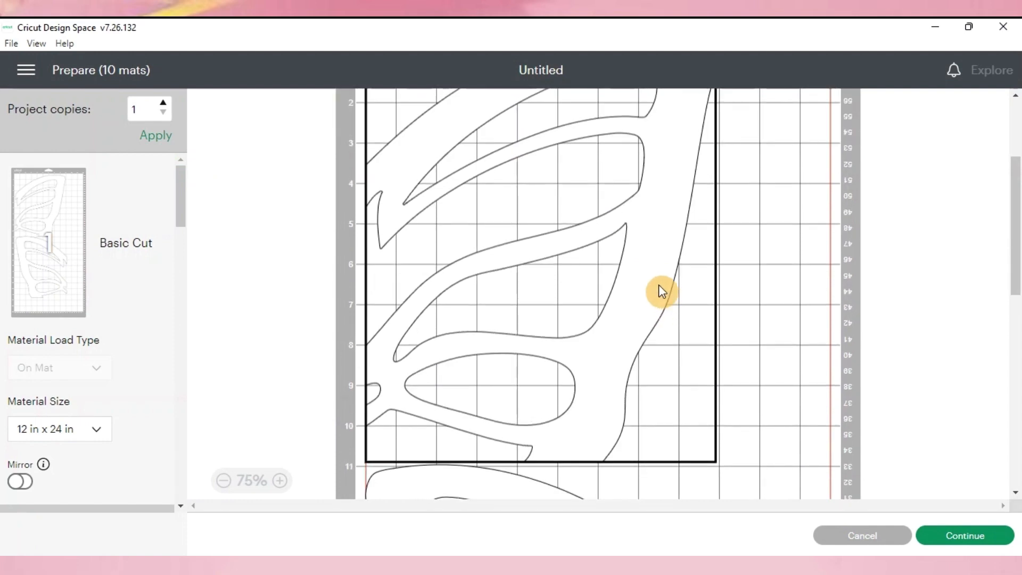
left_click_drag(676, 281, 708, 278)
left_click_drag(1017, 292, 1017, 339)
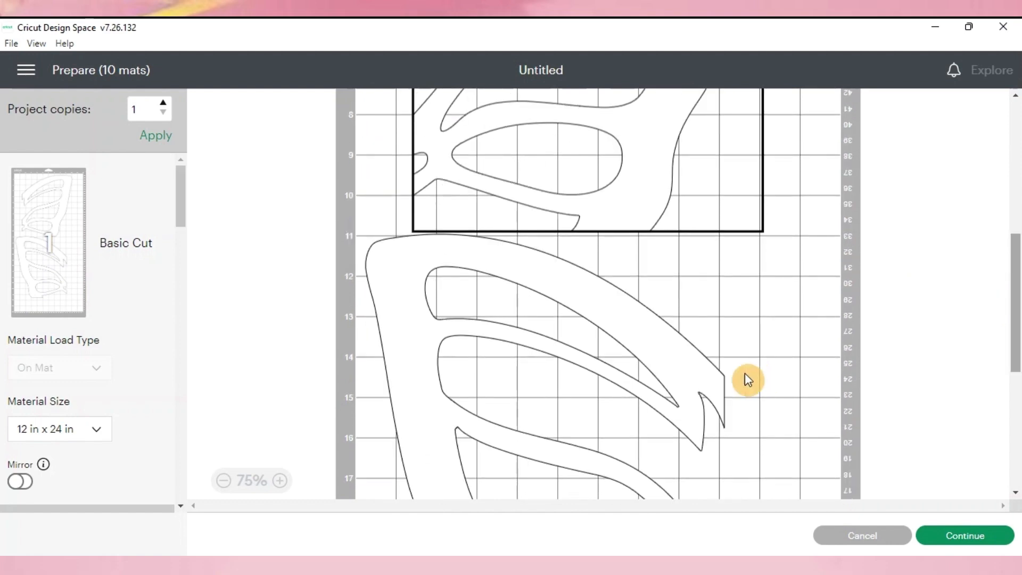
left_click_drag(1017, 263, 1017, 331)
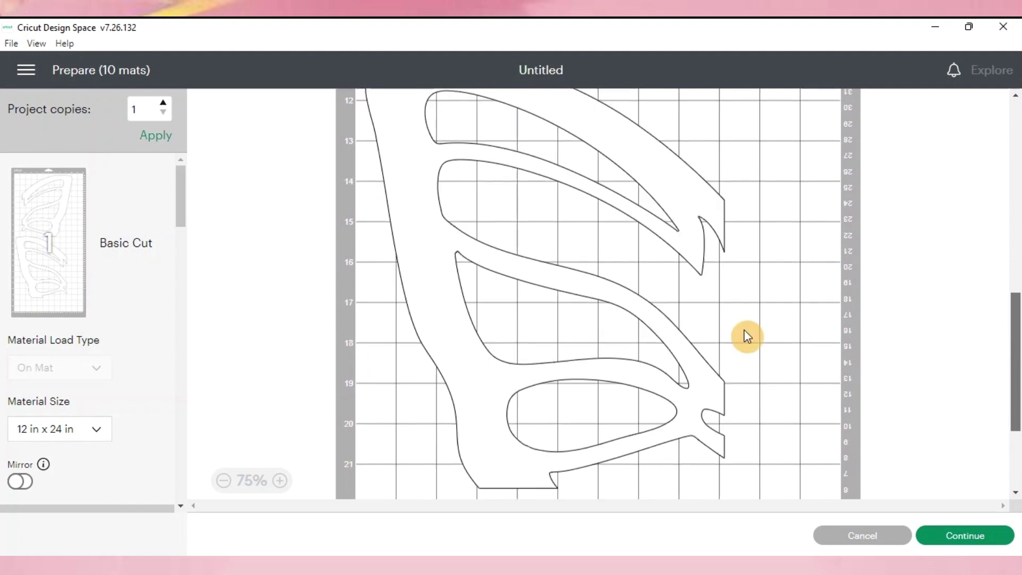
left_click_drag(682, 360, 721, 447)
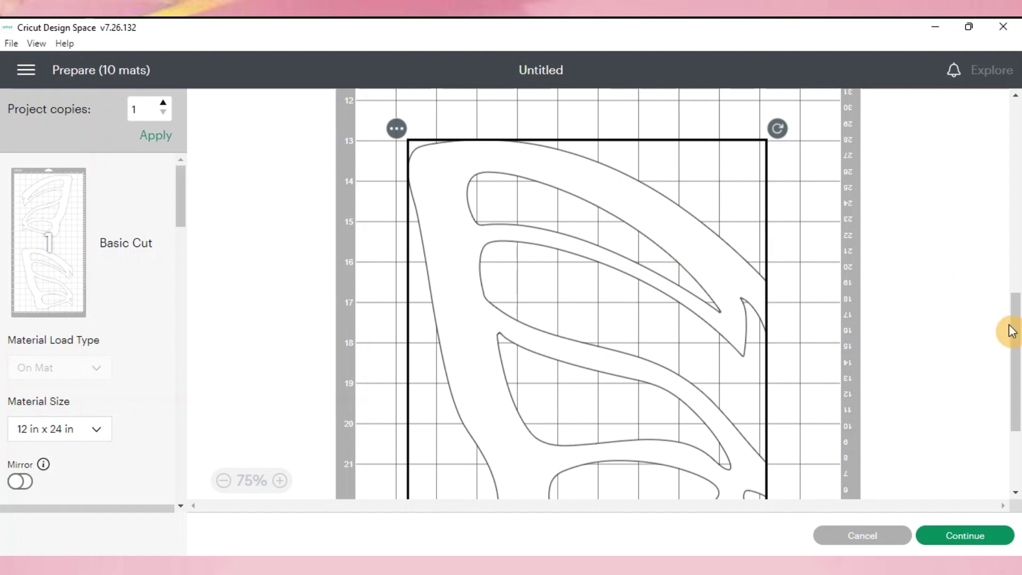
left_click_drag(1015, 337, 1015, 393)
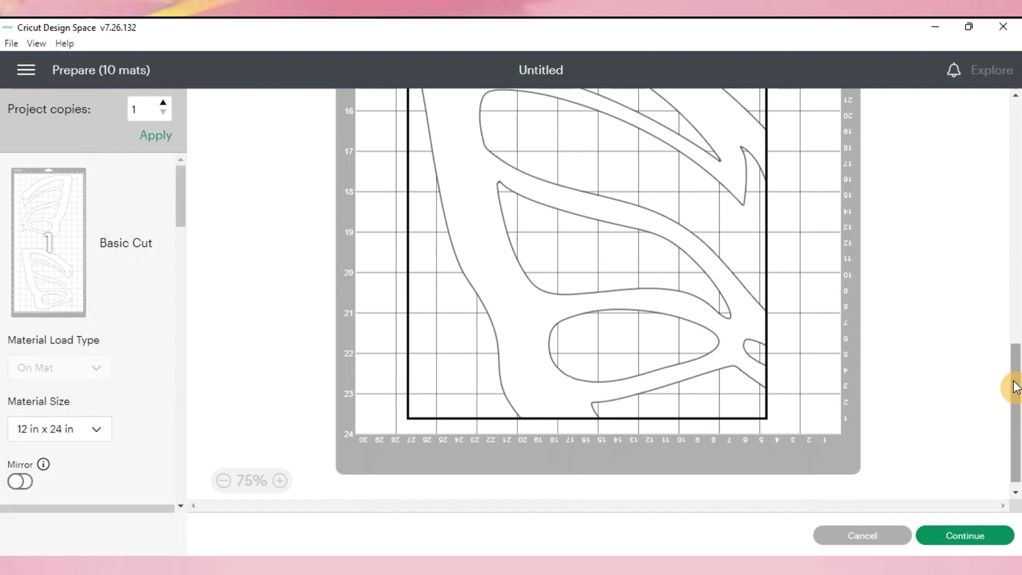
Go through mats 2 to 4 and space their butterfly pieces away from the mat edges and each other
left_click_drag(184, 238, 190, 274)
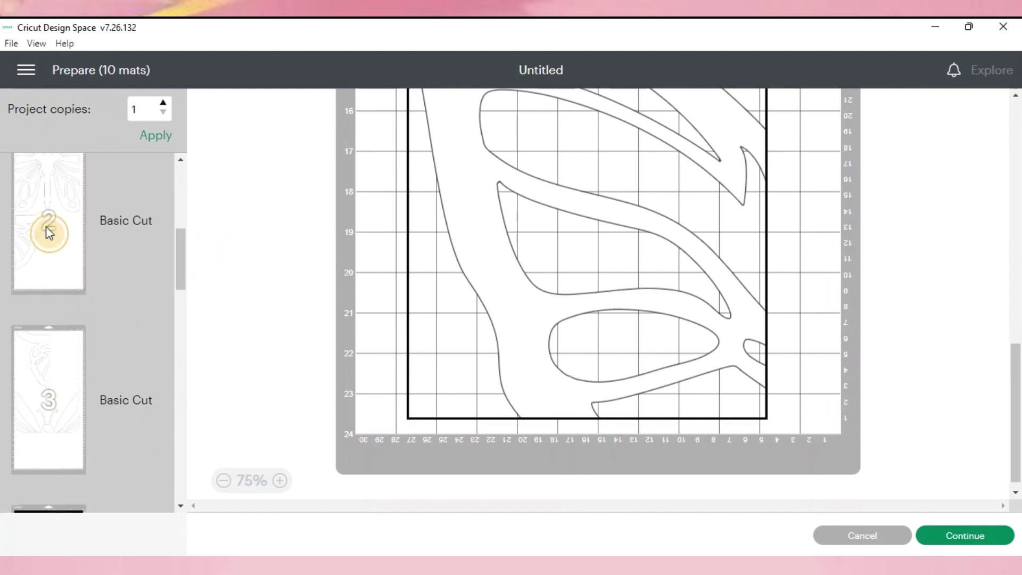
left_click(46, 226)
scroll(559, 380, "down", 15)
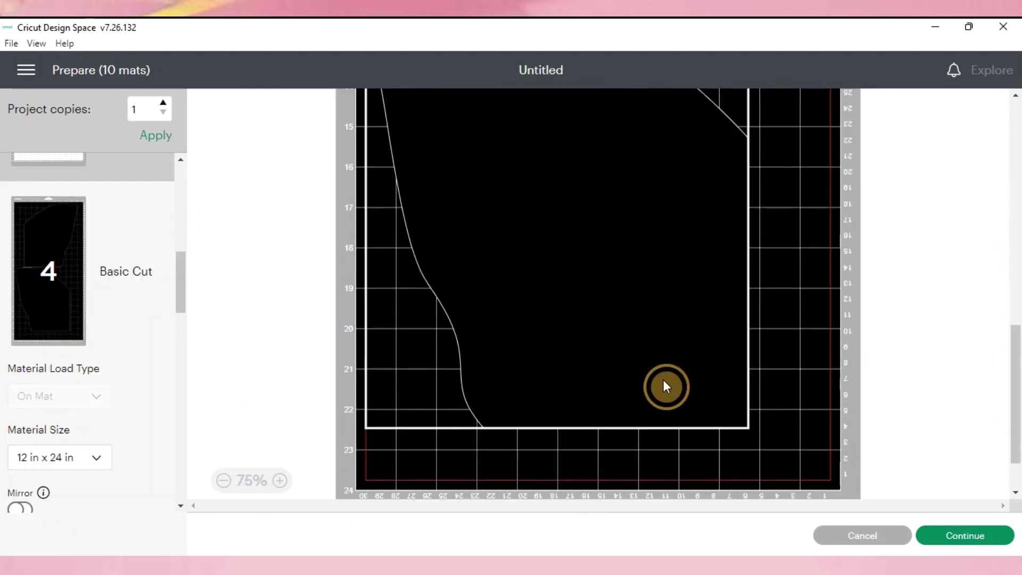
scroll(607, 353, "down", 9)
scroll(69, 319, "down", 4)
Go through mats 5 to 7, adjusting the placement of their butterfly pieces
left_click(59, 288)
left_click_drag(1015, 217, 1014, 403)
scroll(90, 277, "down", 3)
left_click(88, 248)
scroll(702, 237, "down", 9)
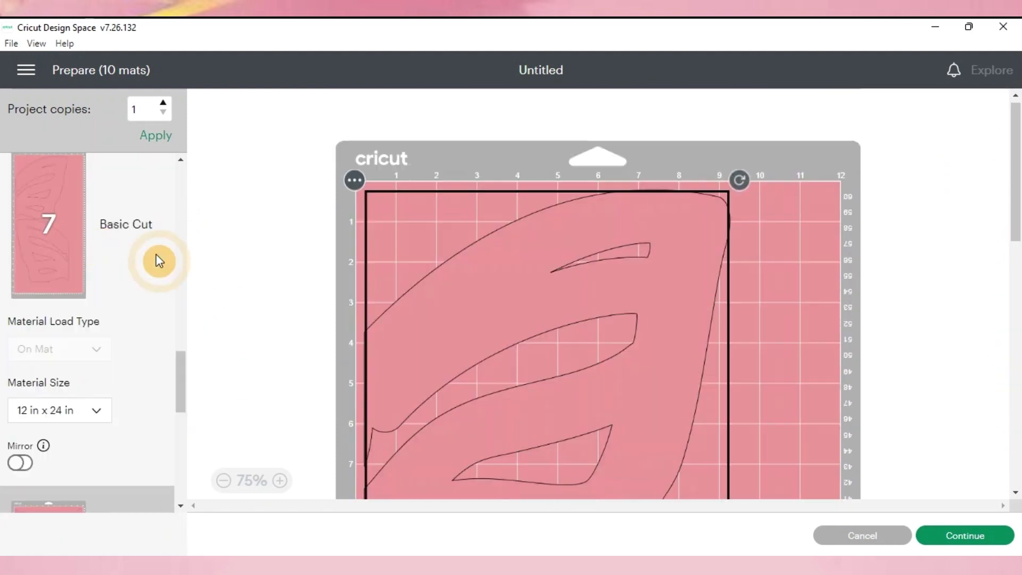
Go through mats 8 and 9, adjusting the placement of their butterfly pieces
left_click_drag(183, 380, 186, 428)
left_click(48, 298)
left_click(48, 464)
left_click_drag(1015, 181, 1015, 357)
On mat 10, move the purple wing piece about 2 in right, away from the mat's edge
left_click(48, 421)
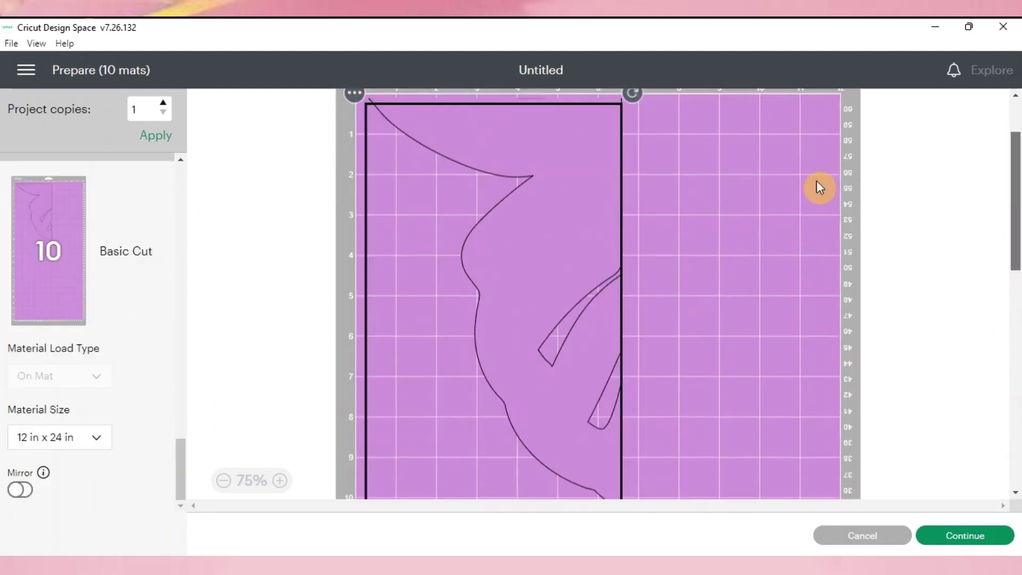
left_click_drag(1016, 197, 1016, 160)
left_click_drag(553, 239, 630, 239)
Return to mat 1 and check the layout of its two wing pieces
left_click_drag(181, 466, 181, 190)
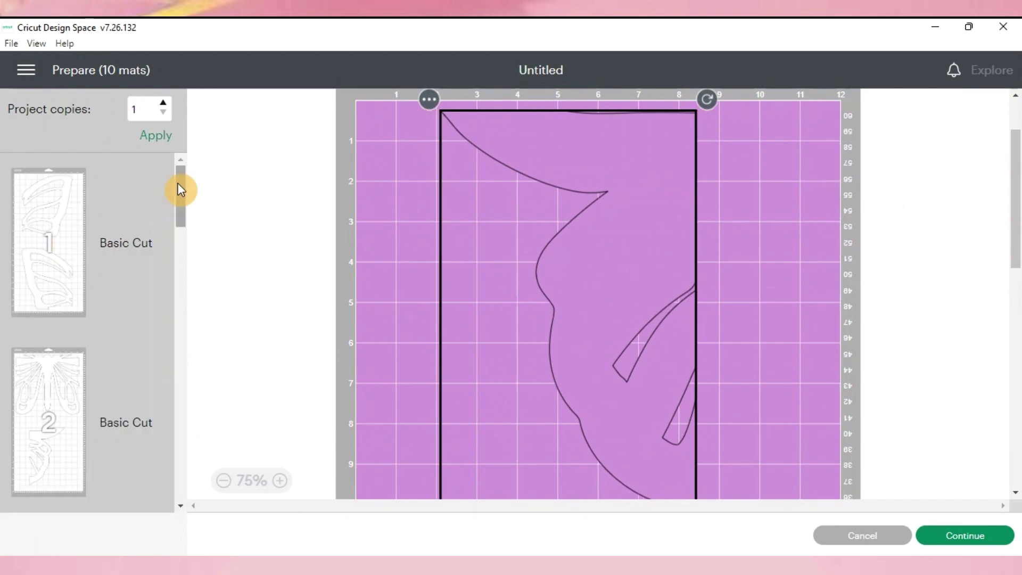
left_click(178, 183)
left_click(148, 186)
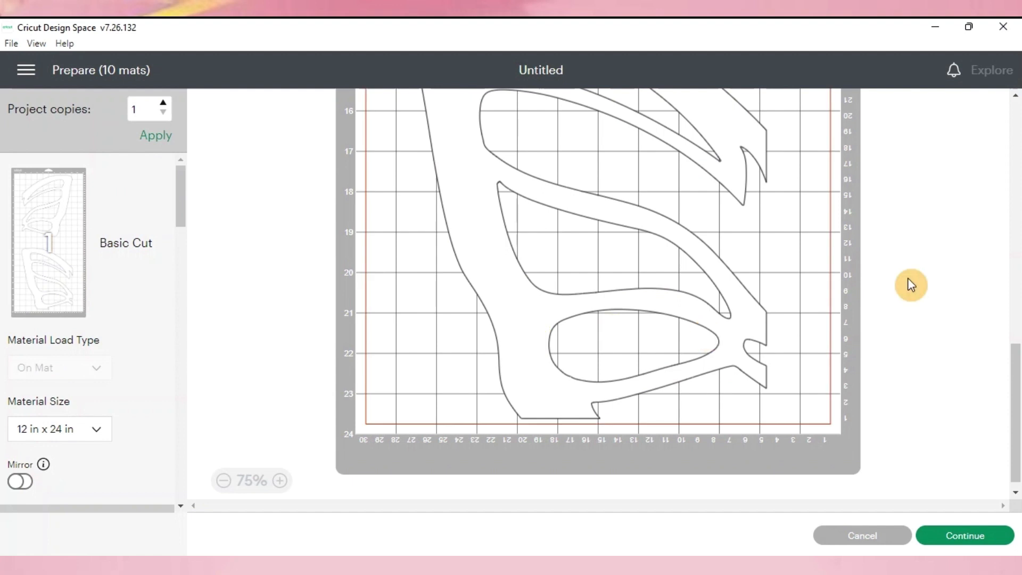
left_click_drag(1018, 410, 1018, 164)
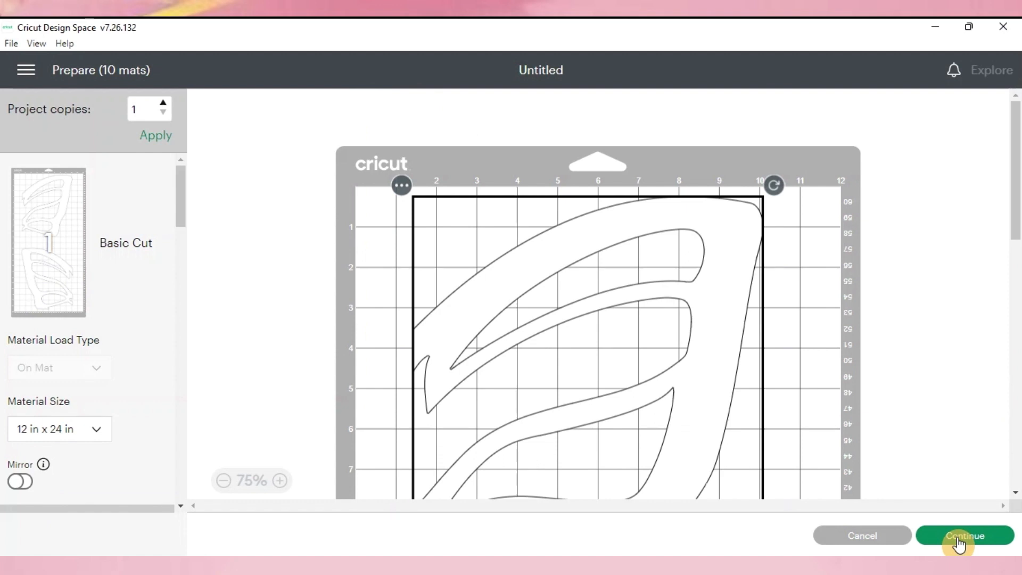
Continue to the cutting stage, set the base material to Cardstock (for intricate cuts) and view the tool loading instructions
left_click(958, 538)
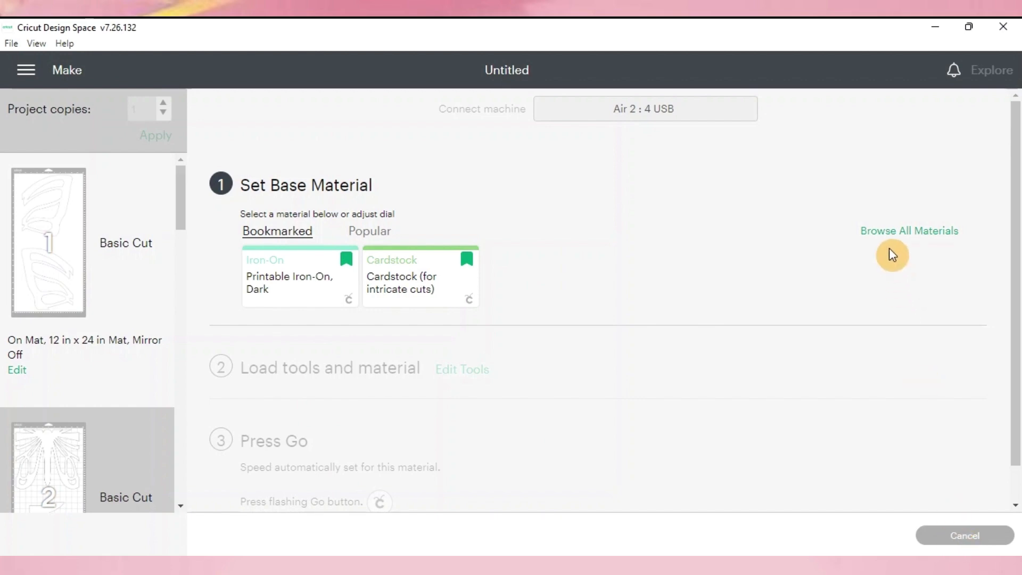
left_click(437, 282)
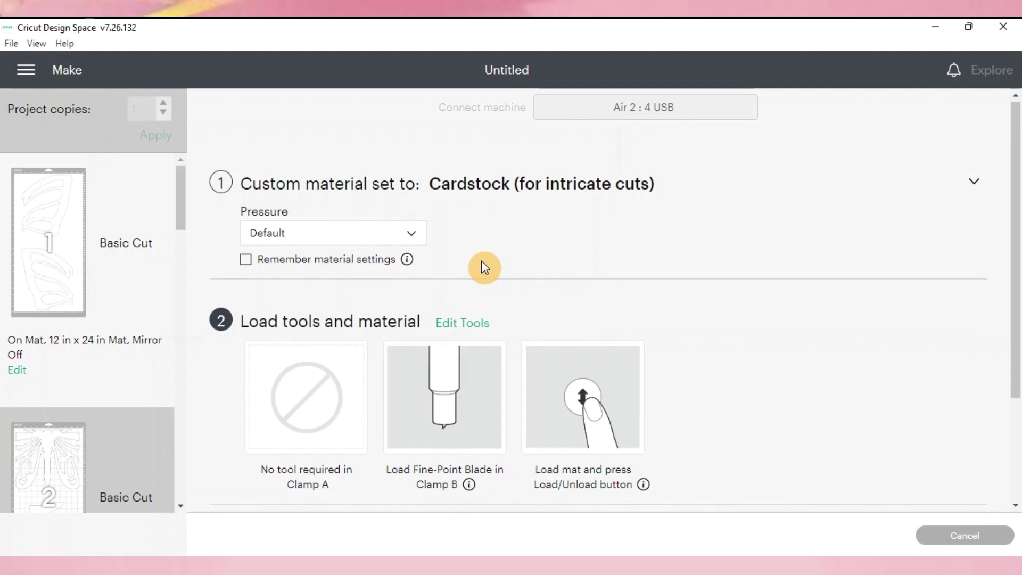
scroll(482, 264, "down", 3)
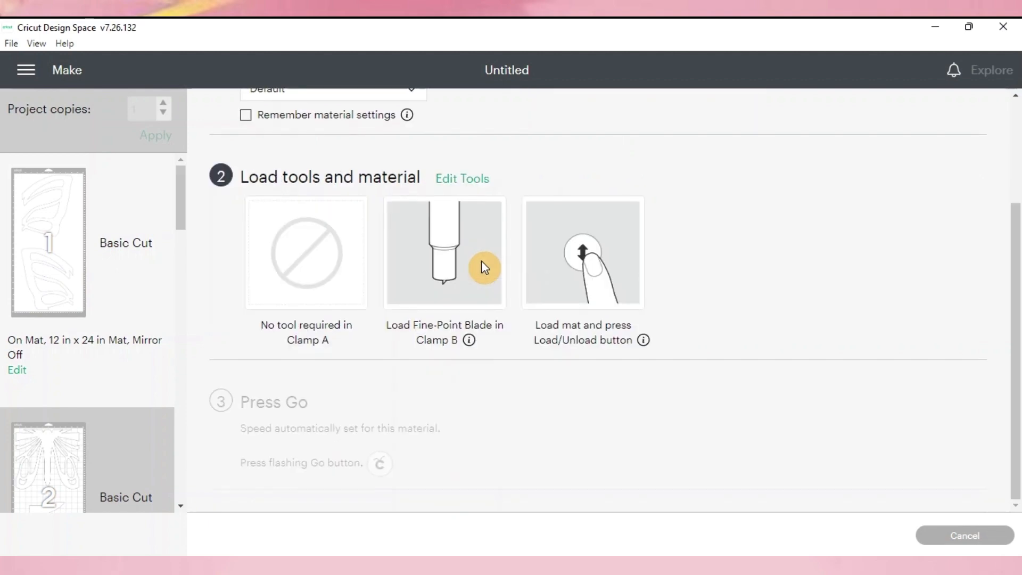